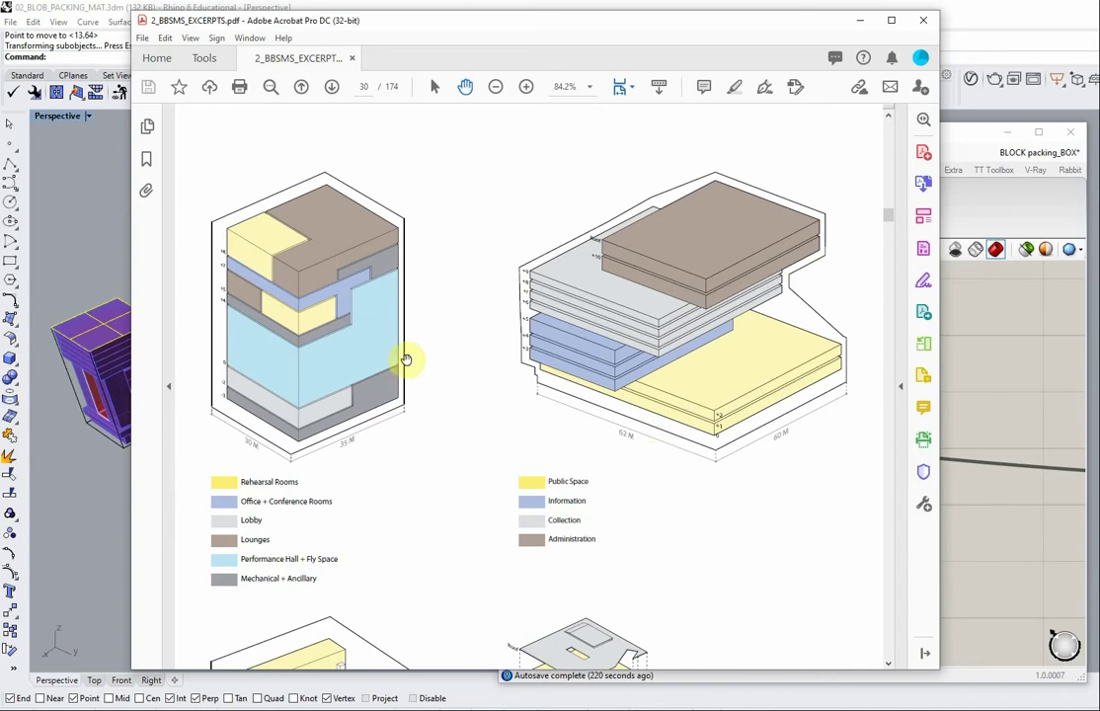
- Bring the Rhino block-packing model in front of the PDF and zoom in on it
scroll(474, 417, "up", 2)
scroll(474, 419, "down", 3)
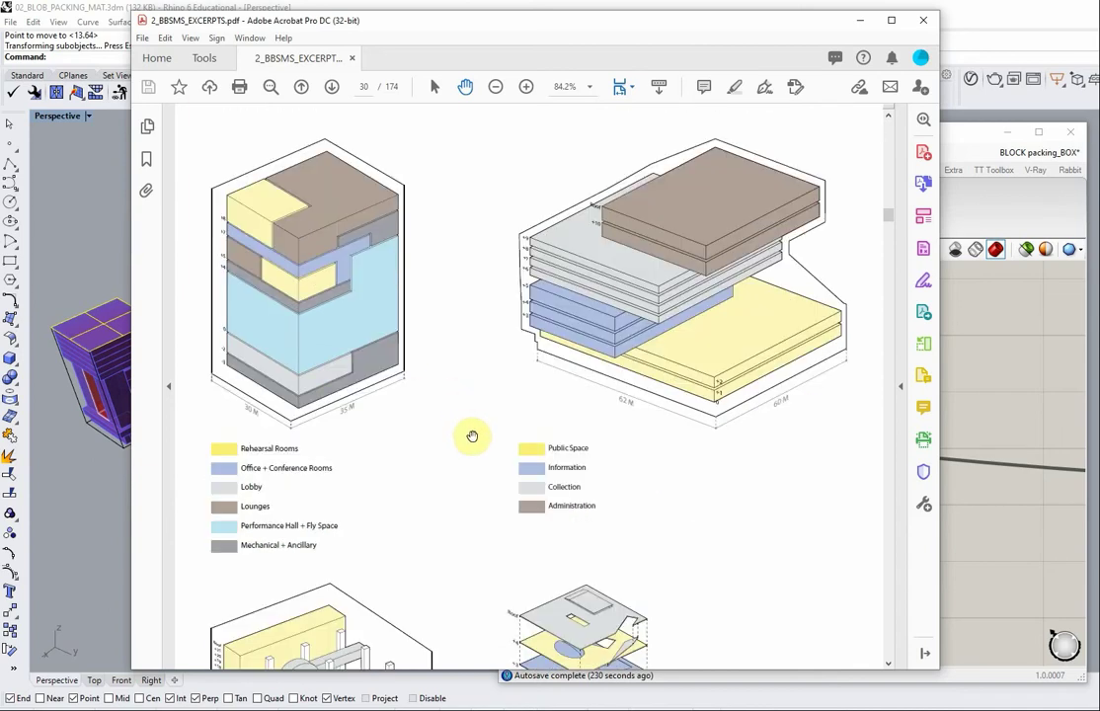
scroll(459, 361, "down", 1)
scroll(463, 357, "up", 2)
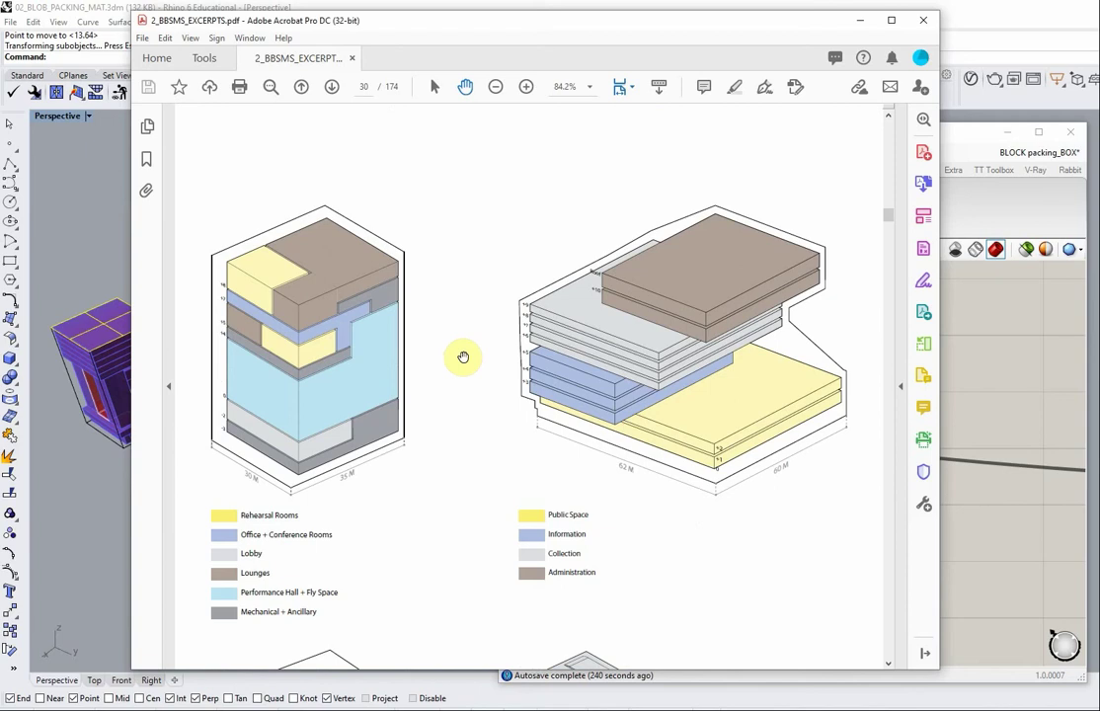
left_click(108, 238)
scroll(206, 397, "up", 2)
scroll(368, 422, "down", 4)
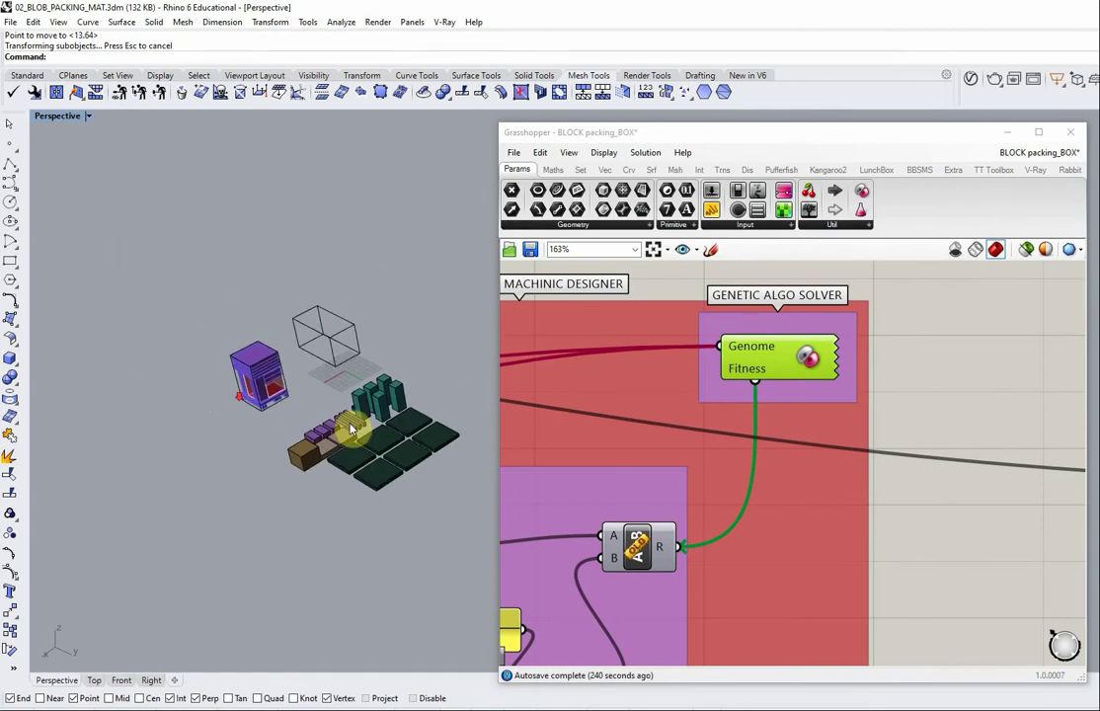
scroll(299, 435, "up", 5)
scroll(321, 437, "down", 3)
scroll(324, 438, "up", 2)
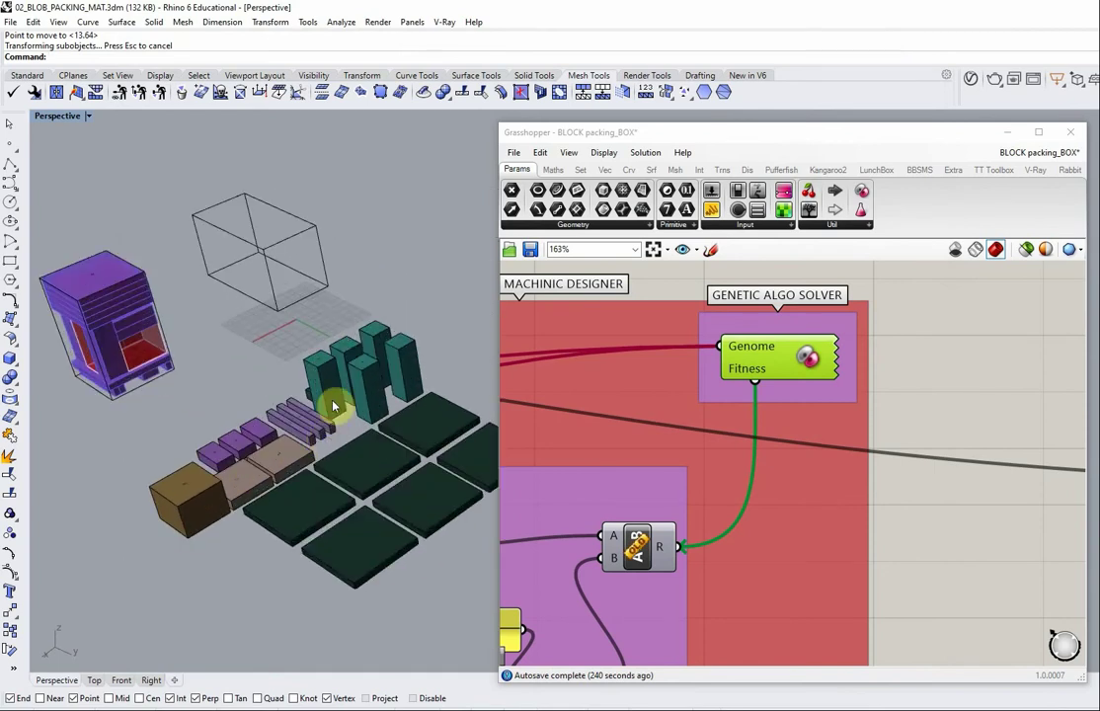
scroll(332, 410, "up", 2)
scroll(368, 410, "down", 2)
- Window-select all the colored program blocks, then clear the selection
left_click_drag(226, 590, 445, 332)
scroll(403, 410, "up", 2)
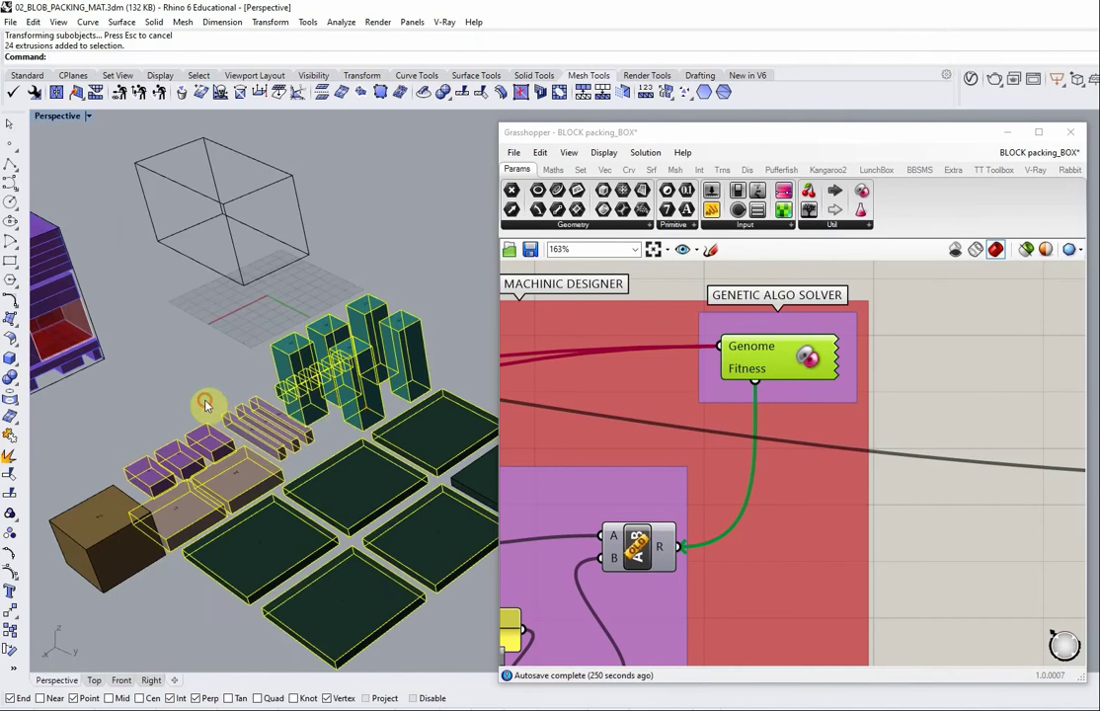
key("Escape")
scroll(206, 400, "down", 3)
scroll(232, 469, "up", 2)
scroll(271, 489, "down", 4)
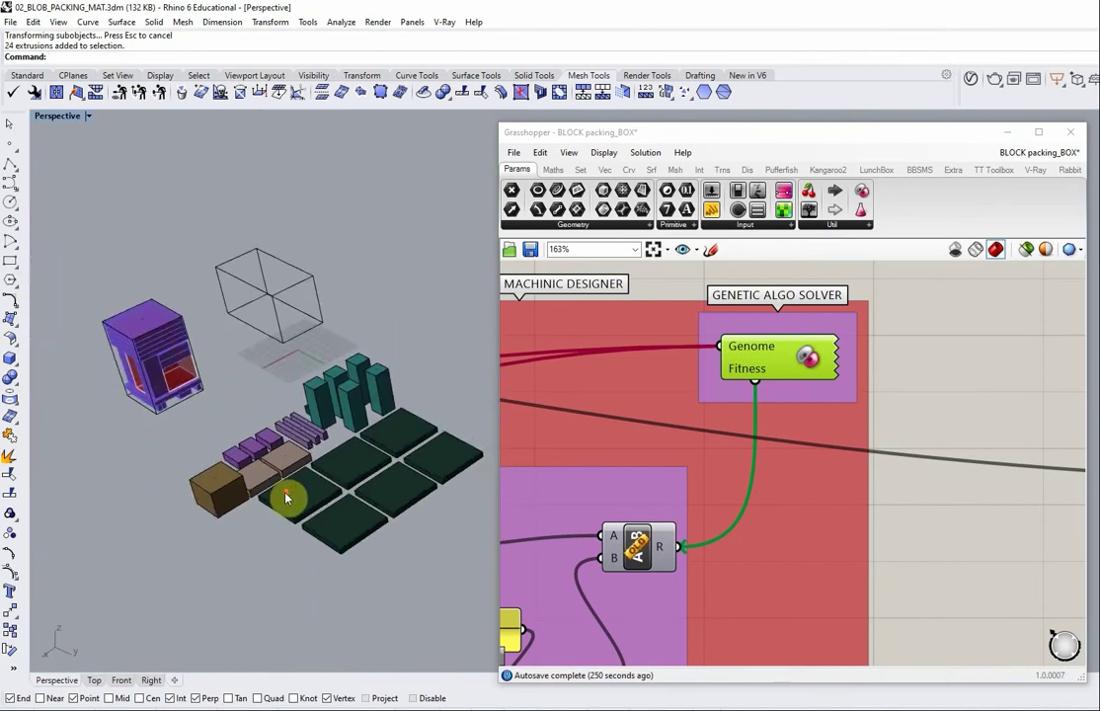
scroll(198, 425, "up", 4)
scroll(118, 370, "up", 2)
- Select the purple machine model and the wireframe container box
left_click(111, 362)
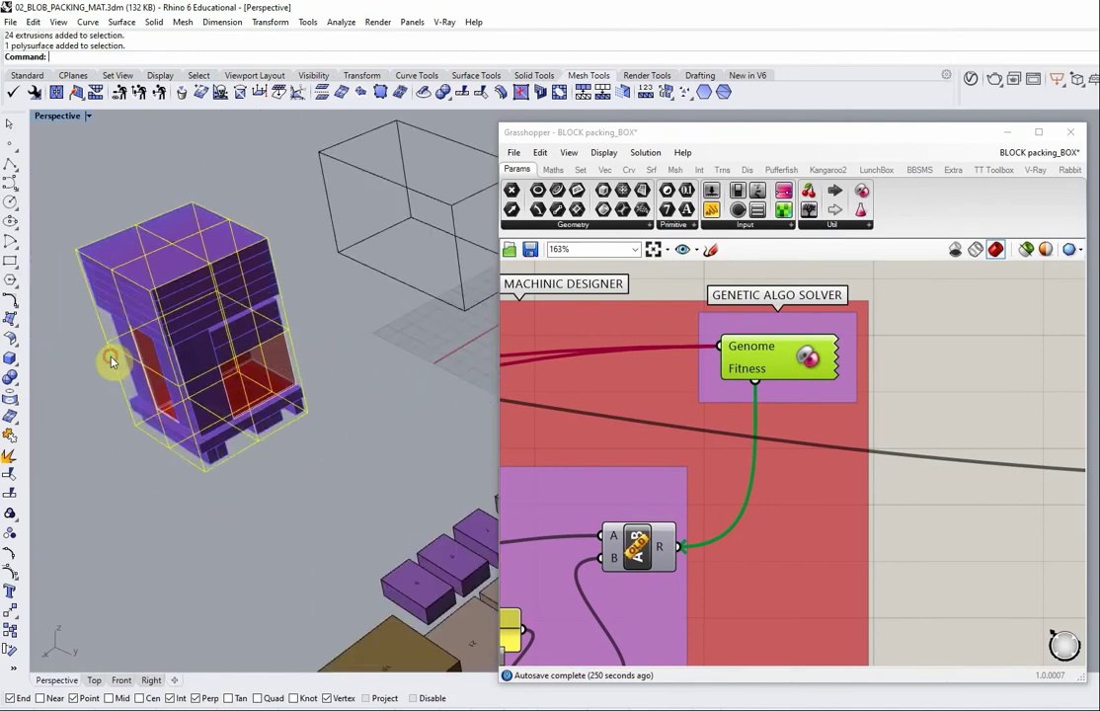
scroll(110, 365, "down", 2)
left_click(267, 309)
scroll(275, 319, "up", 1)
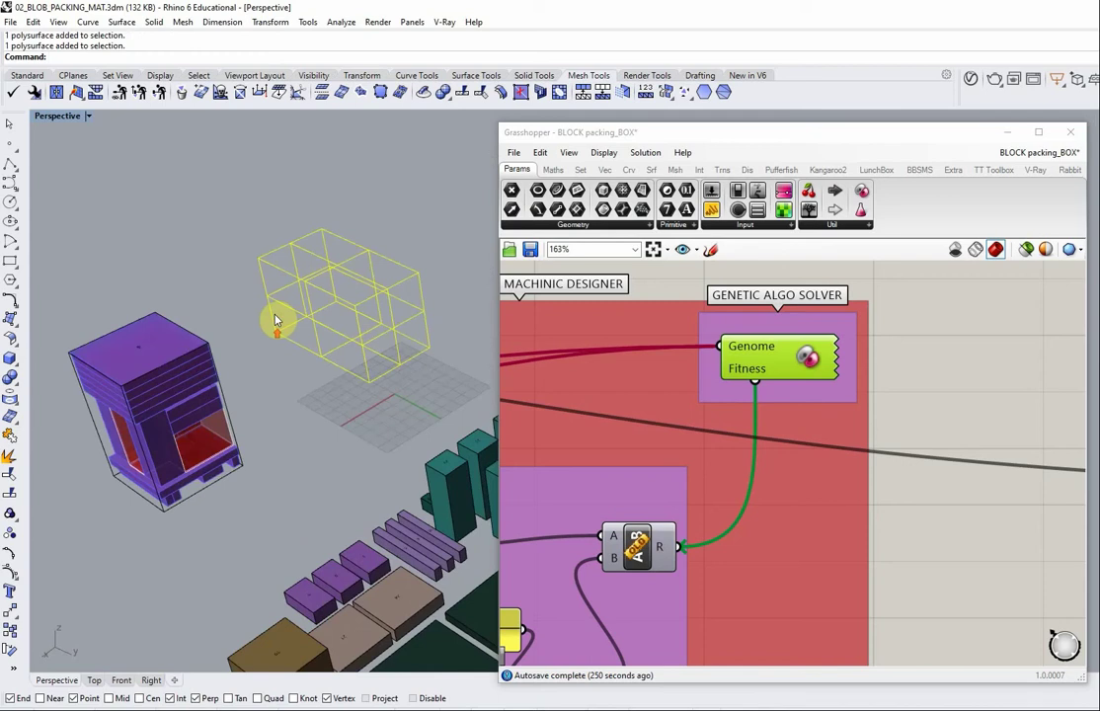
scroll(242, 355, "down", 2)
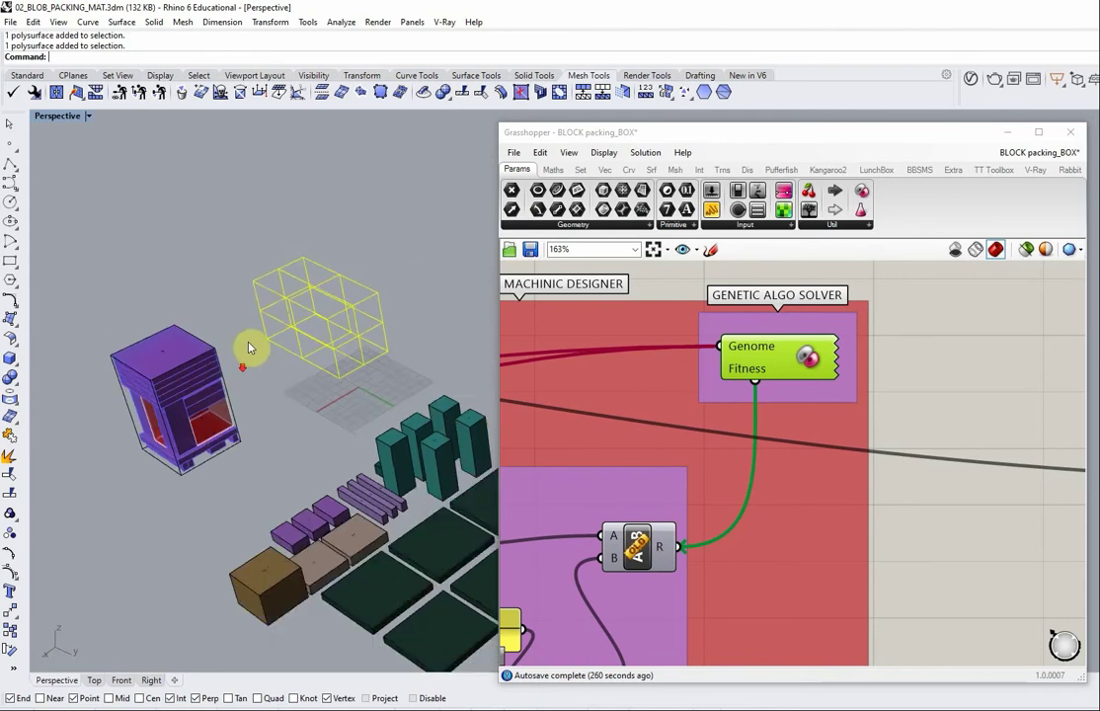
scroll(253, 346, "down", 3)
scroll(385, 448, "up", 4)
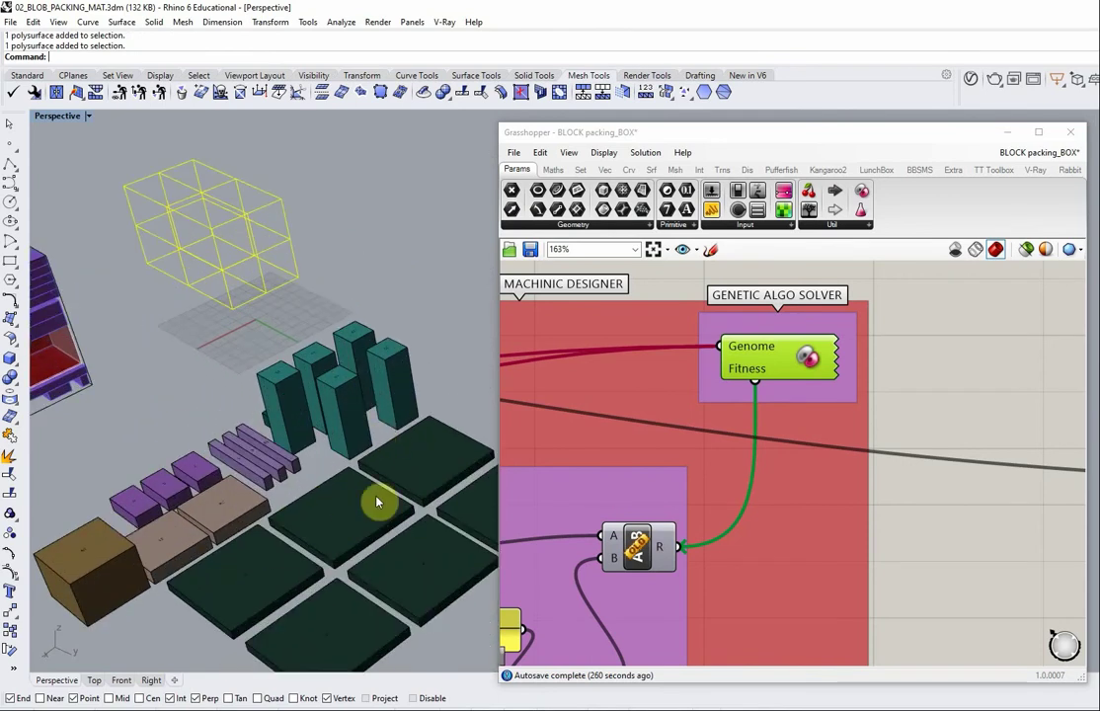
scroll(385, 494, "down", 3)
scroll(306, 335, "up", 5)
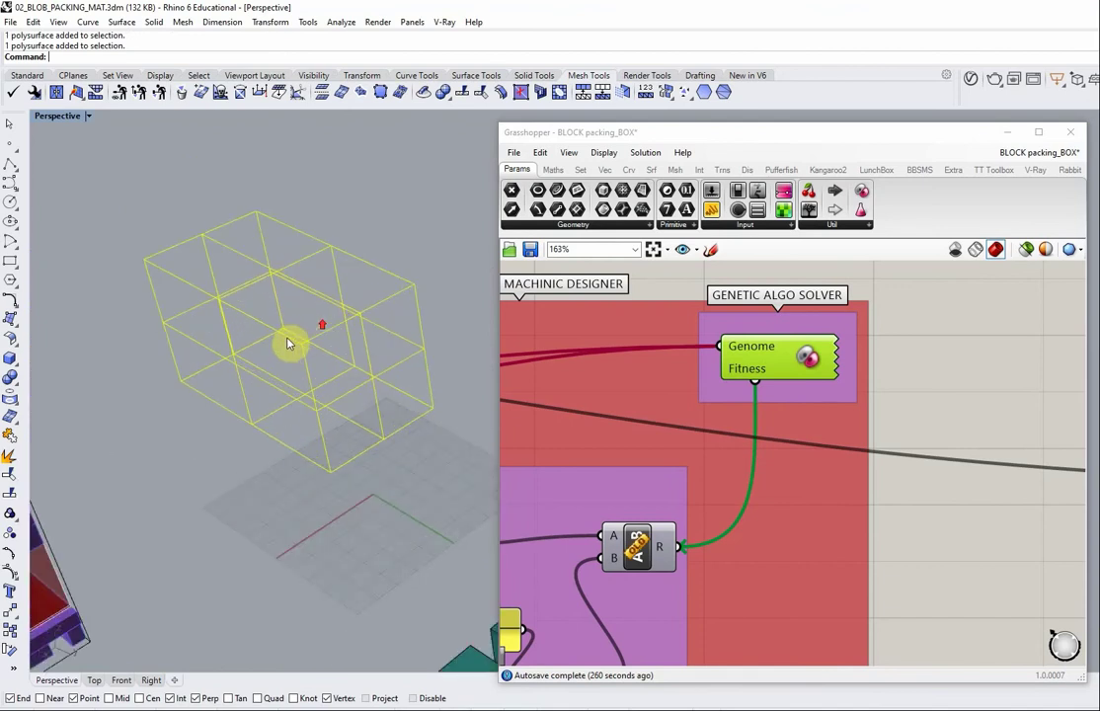
- Orbit around the model, move the wireframe container onto the purple machine, and deselect
right_click_drag(210, 241, 332, 302)
scroll(337, 362, "down", 3)
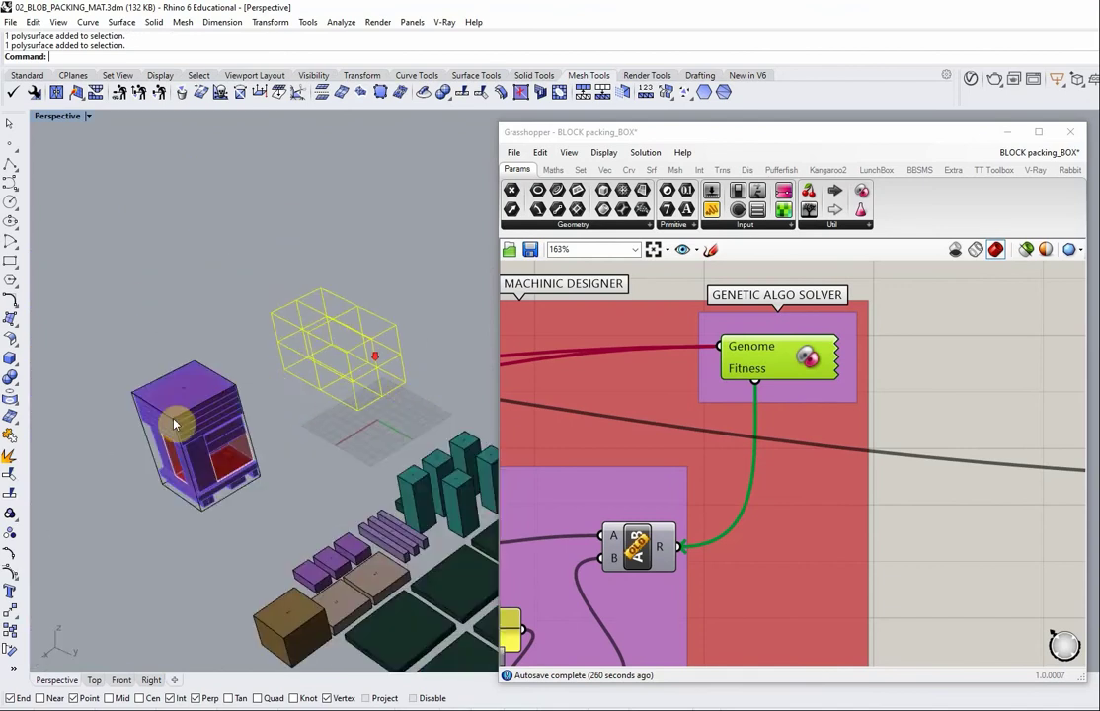
scroll(207, 380, "up", 4)
left_click_drag(113, 395, 201, 426)
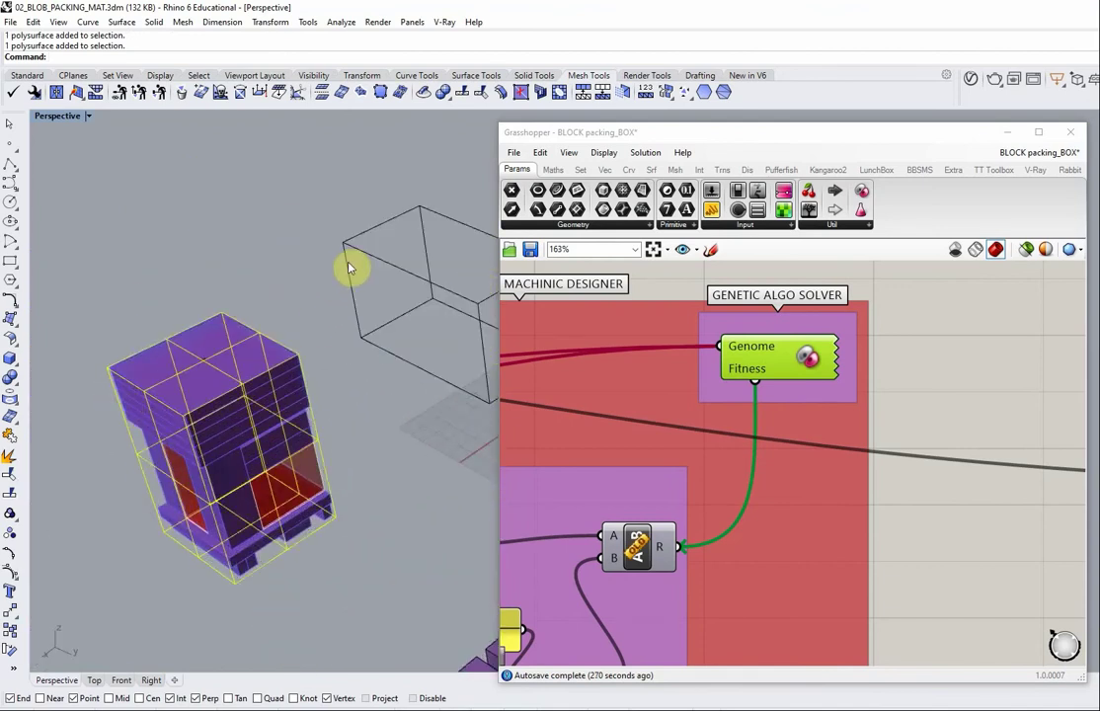
left_click(316, 292)
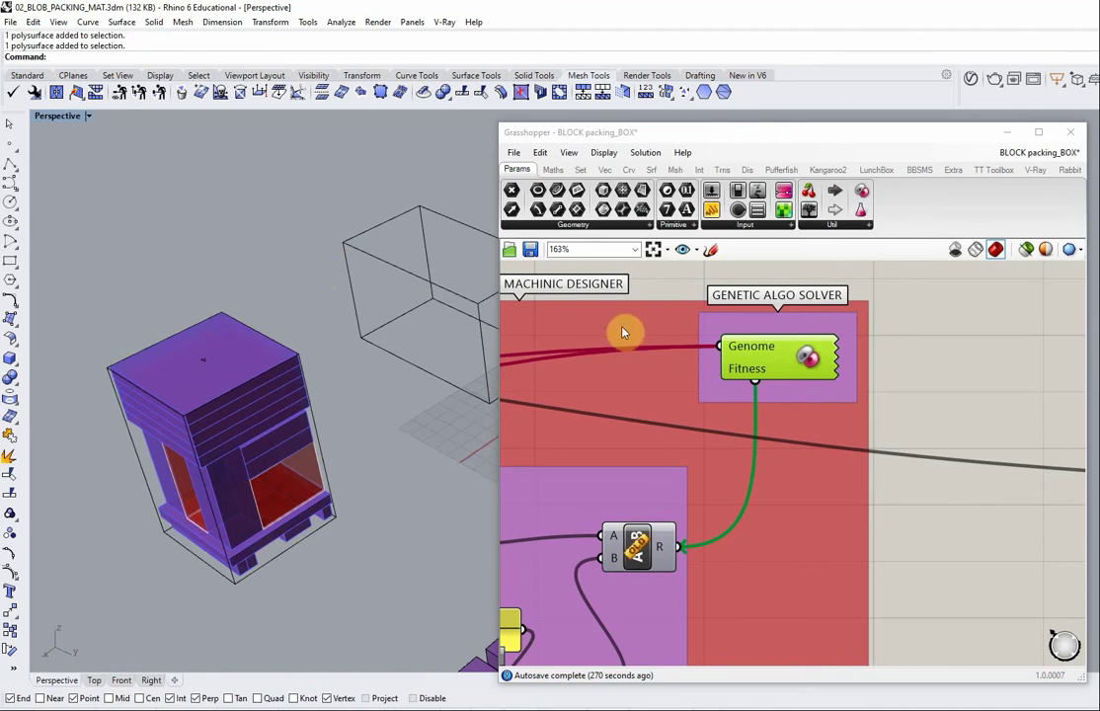
- Pick the wireframe container and the purple machine in the model, then clear the selection
scroll(623, 333, "down", 8)
scroll(758, 454, "up", 3)
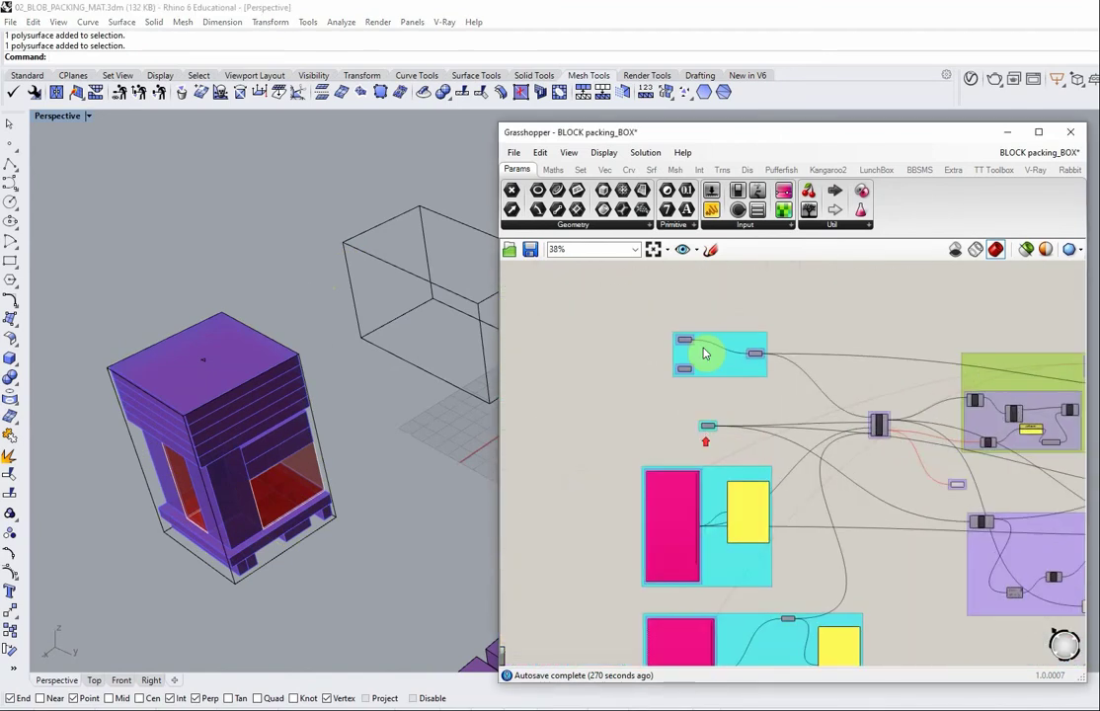
scroll(703, 353, "up", 5)
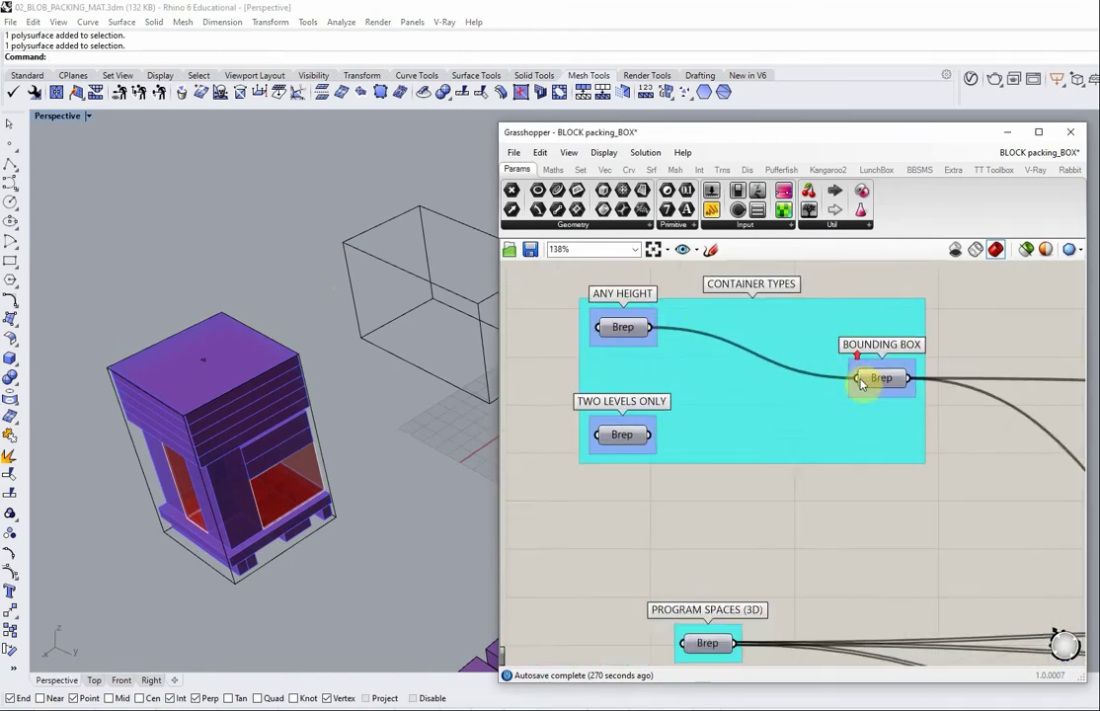
scroll(861, 383, "up", 1)
scroll(682, 393, "down", 2)
scroll(775, 387, "up", 1)
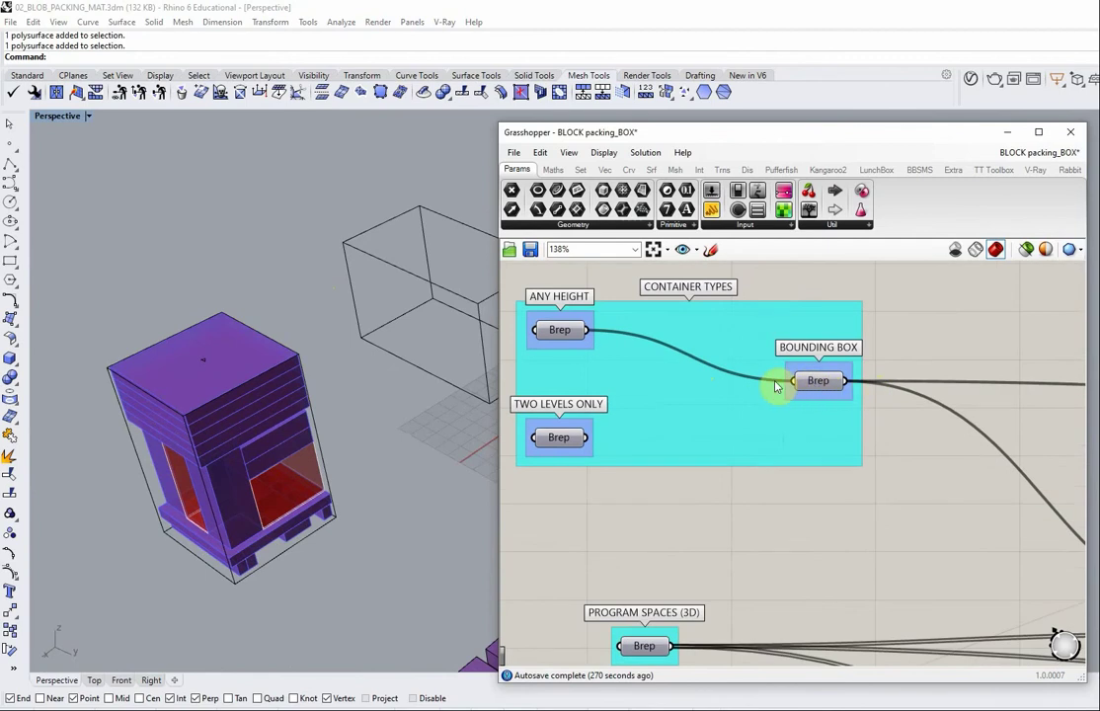
left_click(409, 281)
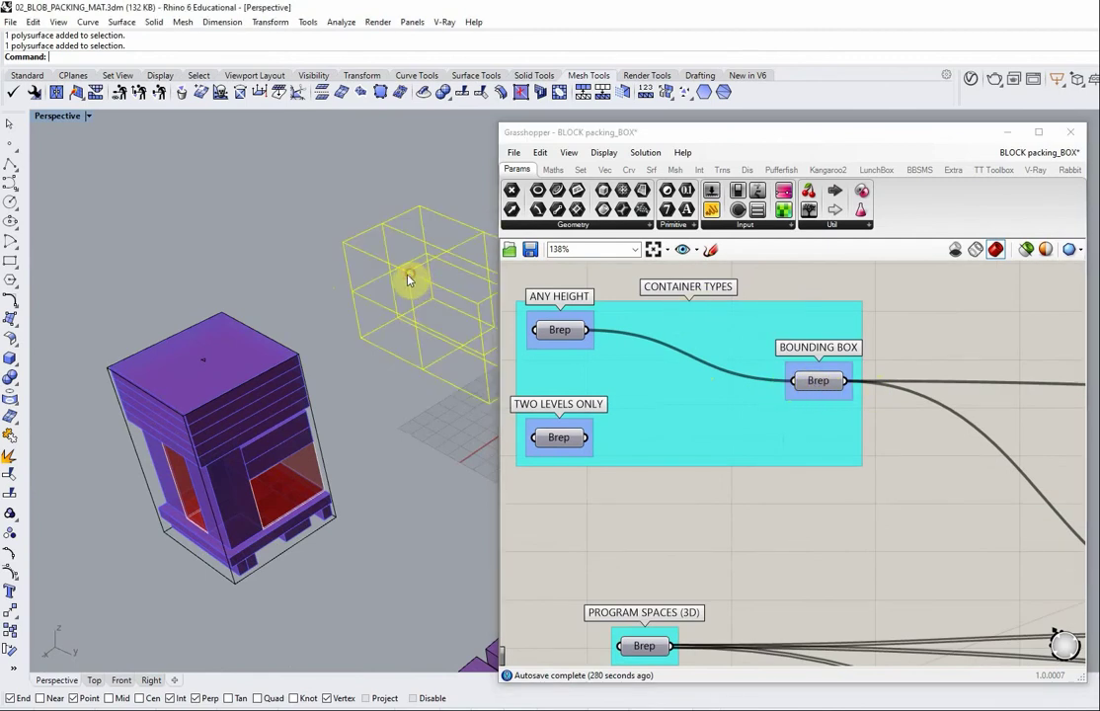
left_click(299, 319)
left_click(677, 360)
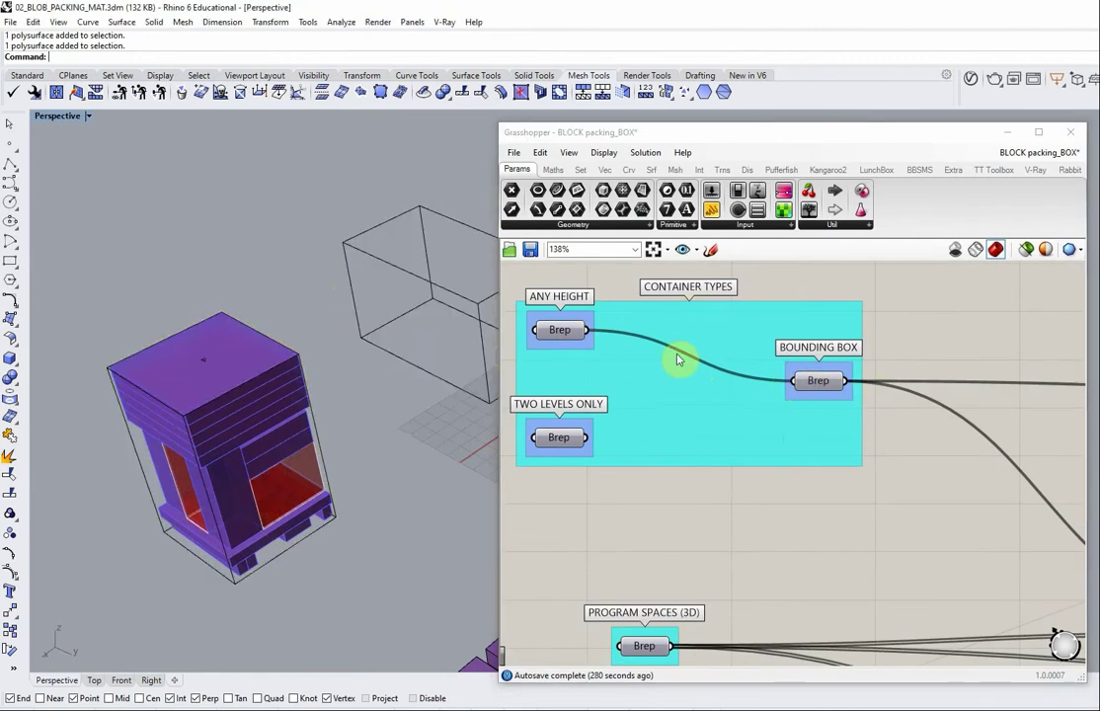
- Select the TWO LEVELS ONLY container input and the PROGRAM SPACES input on the canvas
scroll(678, 359, "down", 2)
left_click(584, 417)
scroll(649, 371, "down", 2)
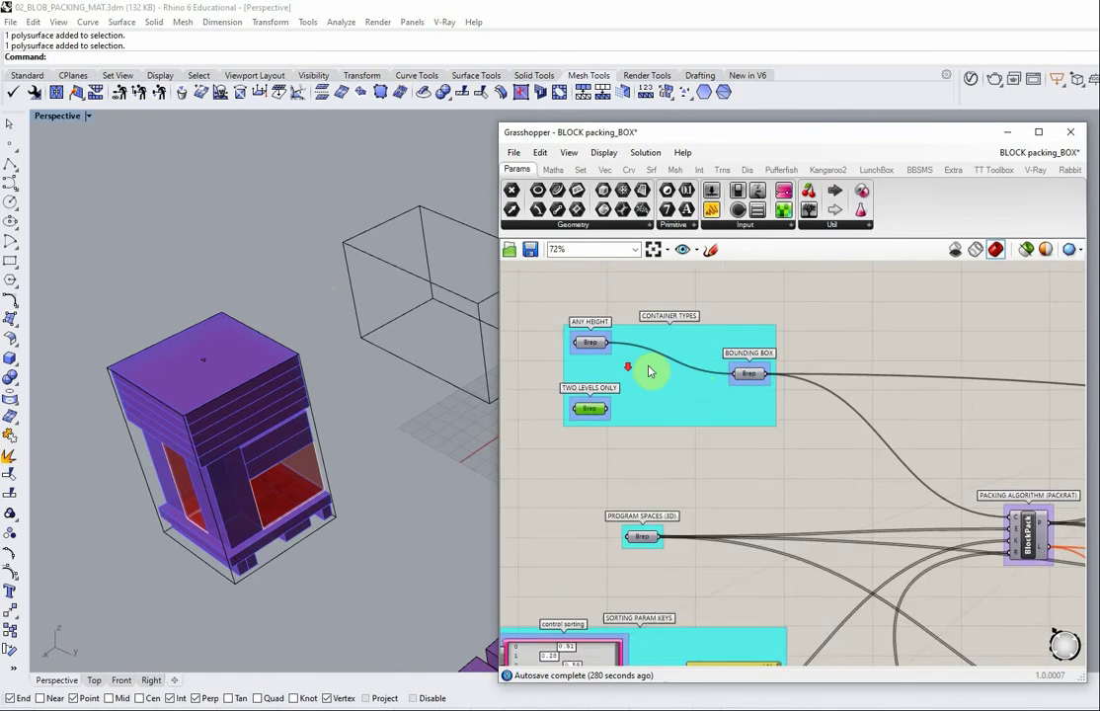
scroll(646, 506, "up", 2)
left_click(620, 465)
scroll(369, 449, "down", 4)
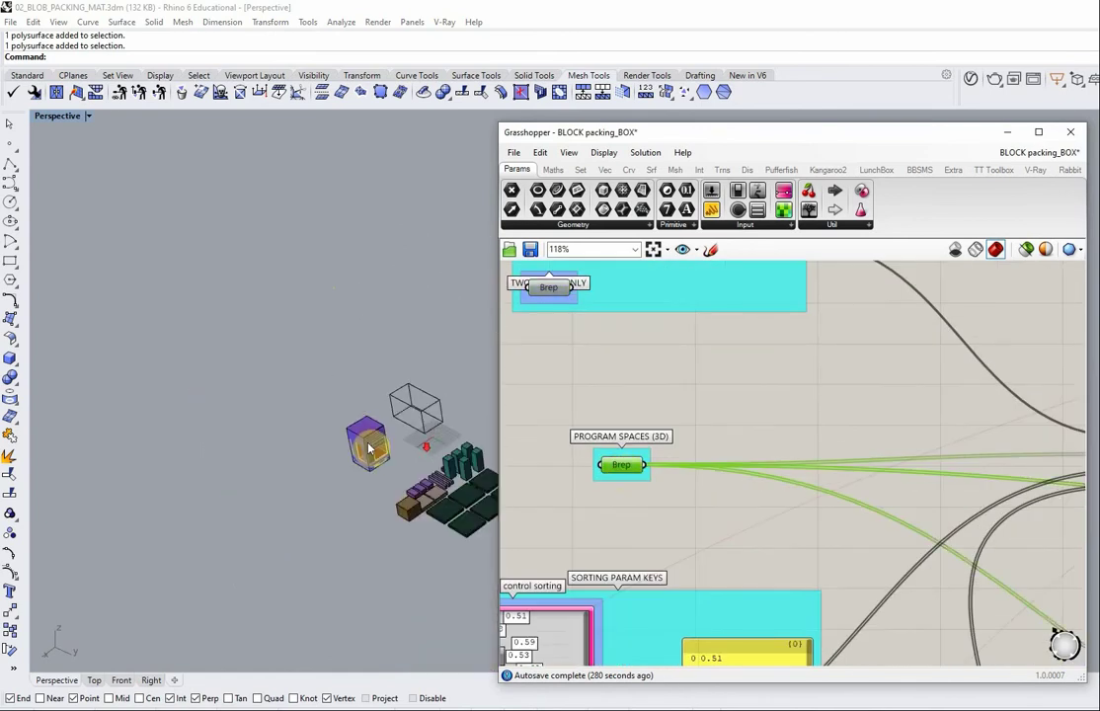
scroll(385, 452, "up", 2)
- Crossing-select the 26 program blocks in the Rhino model
left_click_drag(458, 377, 299, 523)
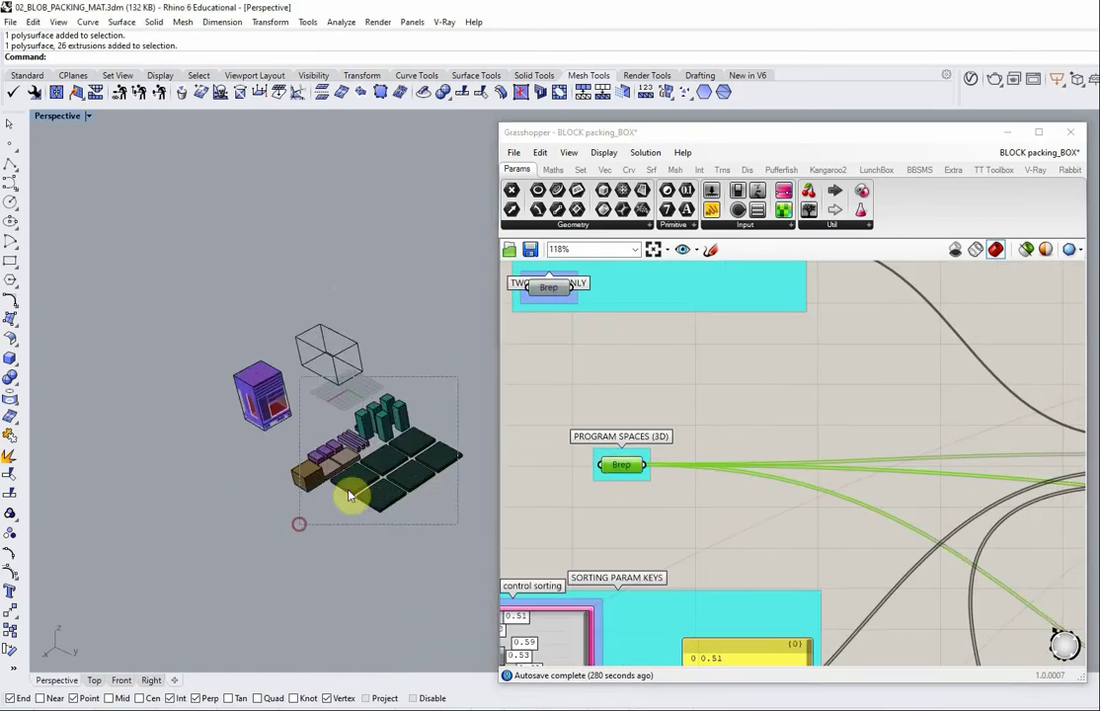
left_click_drag(425, 543, 311, 405)
scroll(320, 426, "up", 3)
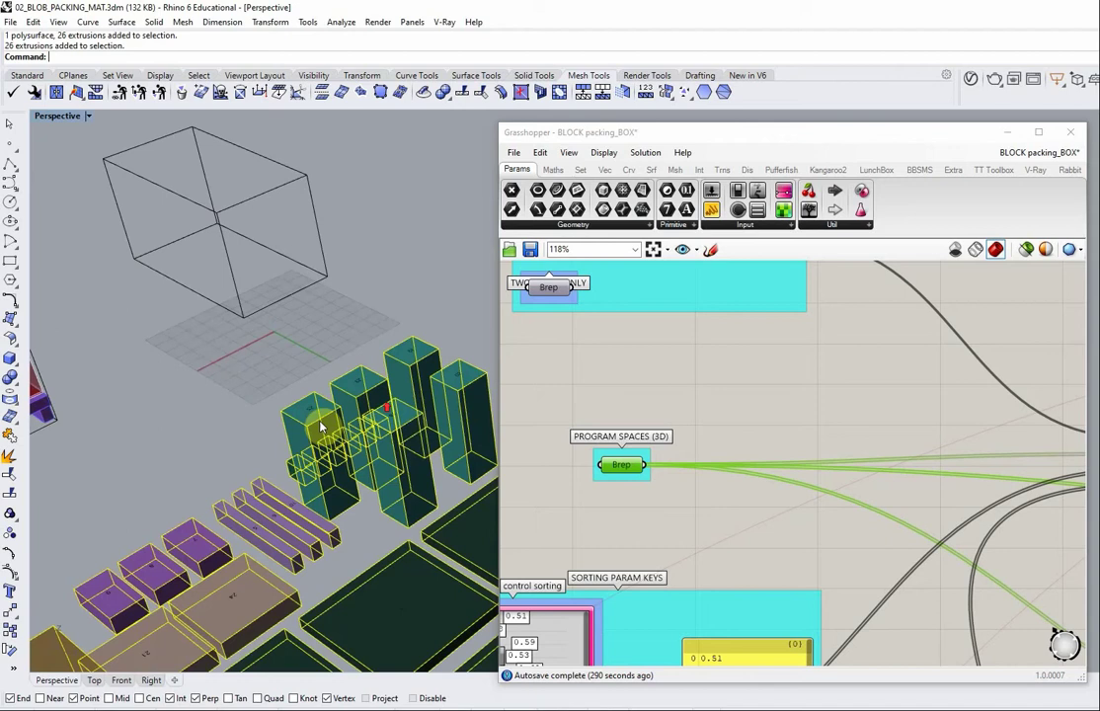
scroll(326, 445, "down", 3)
scroll(785, 434, "down", 4)
scroll(653, 510, "up", 3)
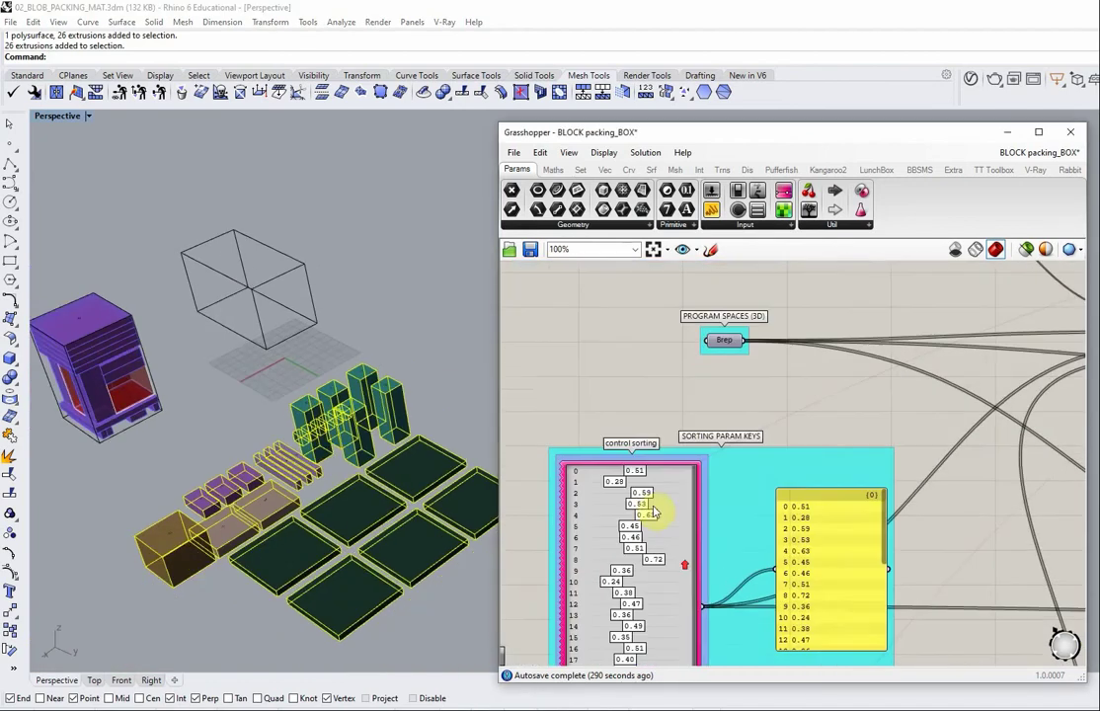
scroll(656, 426, "down", 3)
scroll(831, 387, "up", 4)
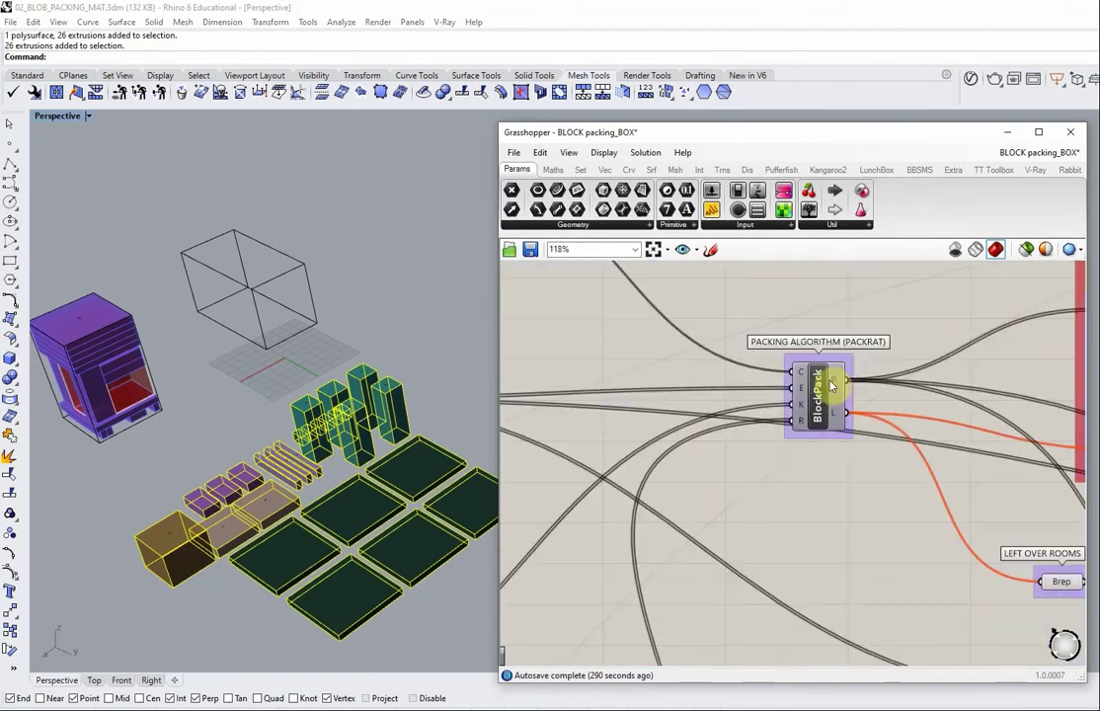
scroll(725, 364, "up", 3)
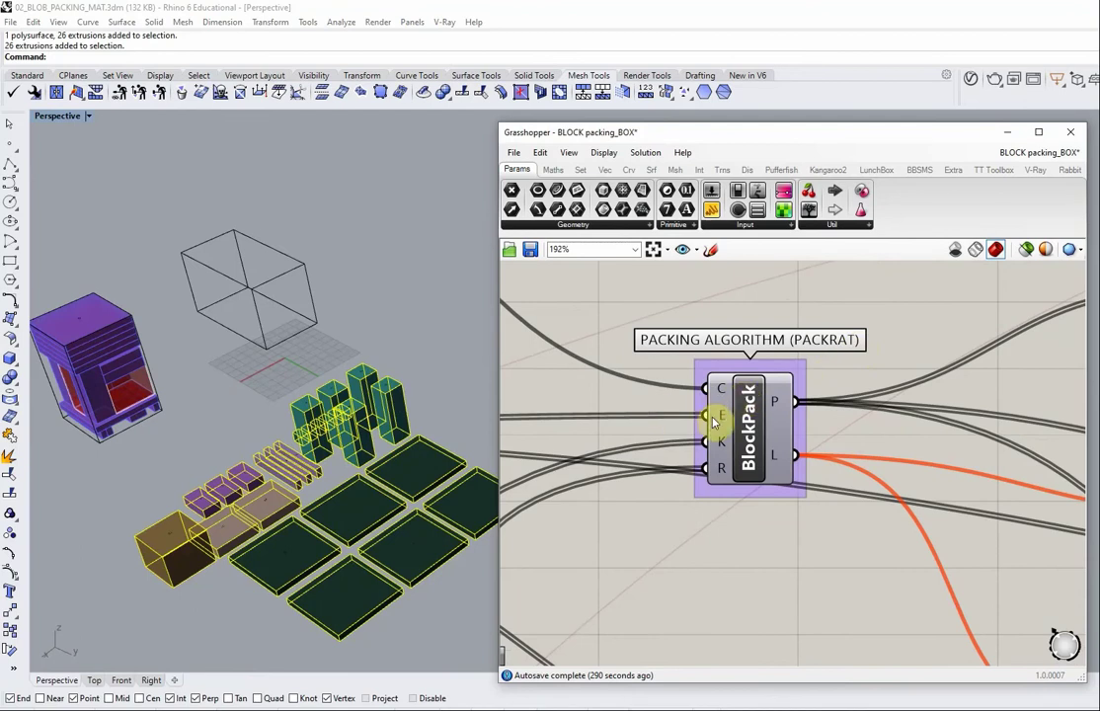
scroll(688, 422, "down", 5)
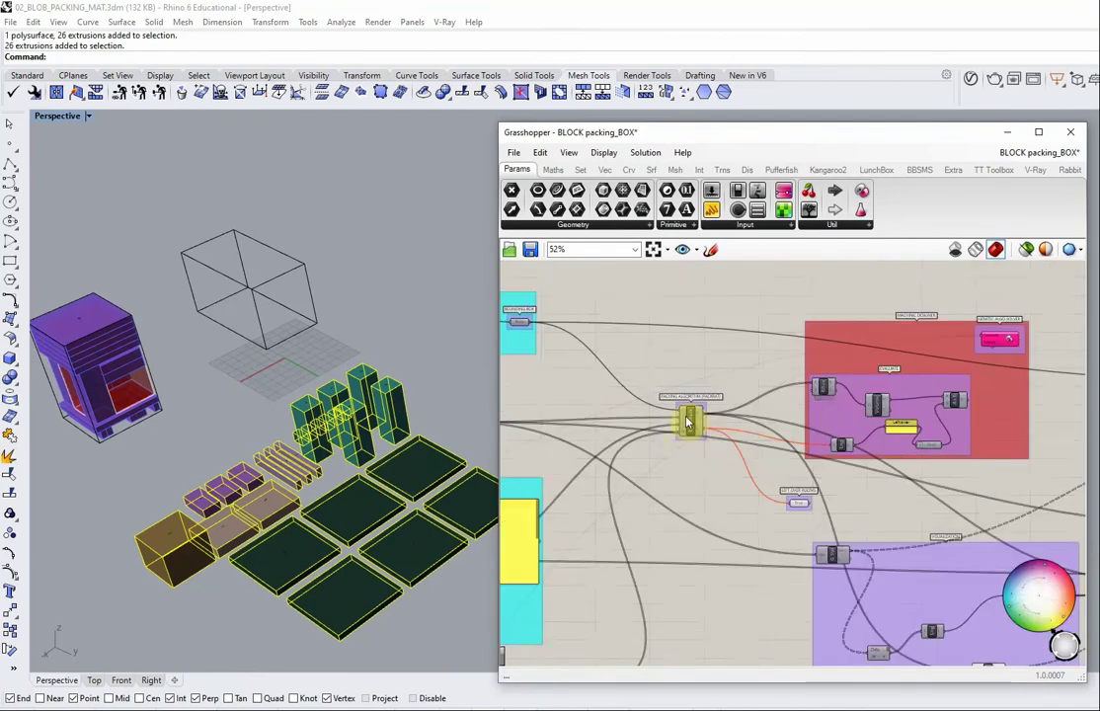
scroll(847, 361, "up", 3)
scroll(857, 385, "up", 1)
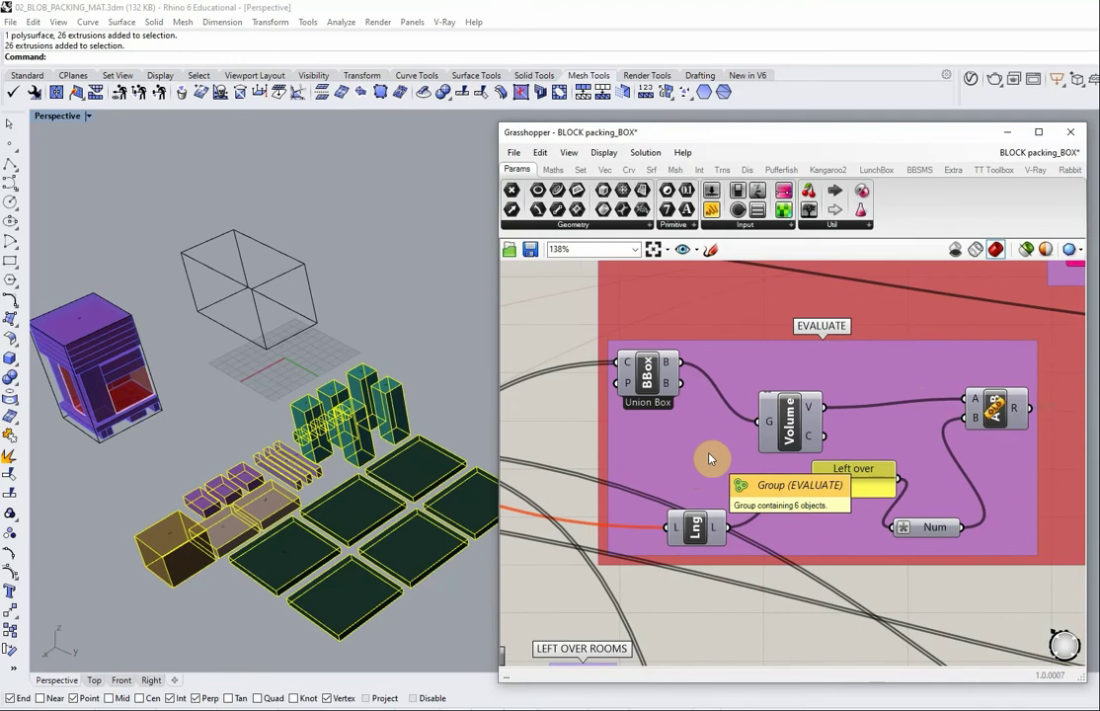
scroll(727, 466, "down", 2)
scroll(948, 326, "up", 2)
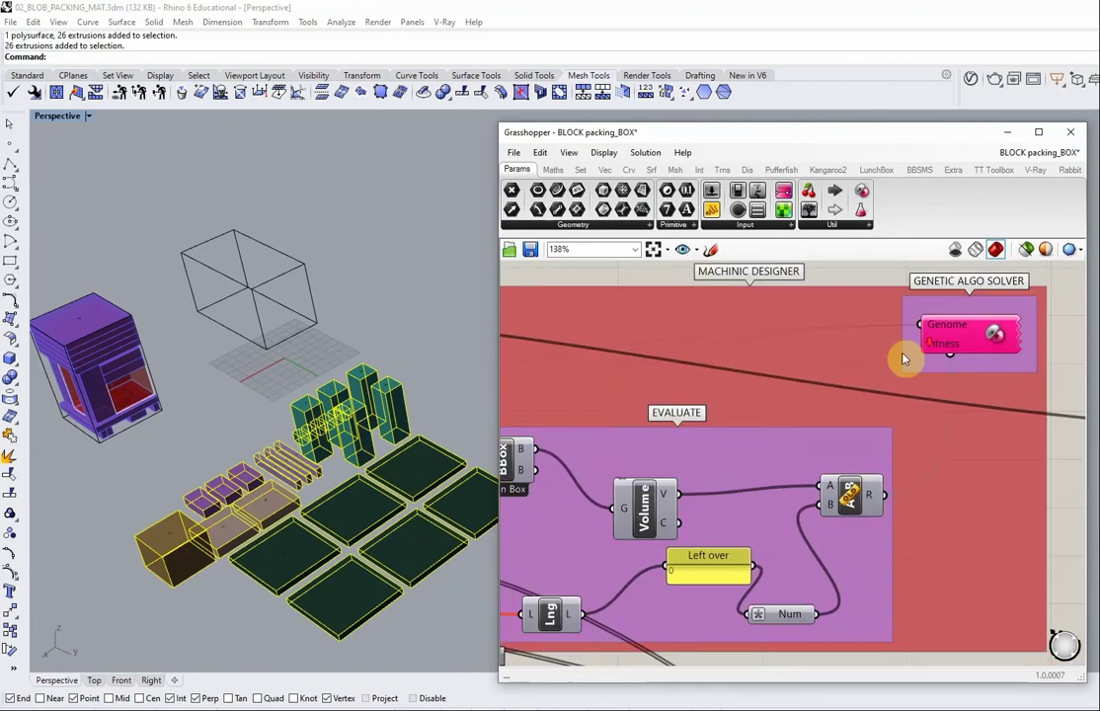
scroll(940, 336, "down", 2)
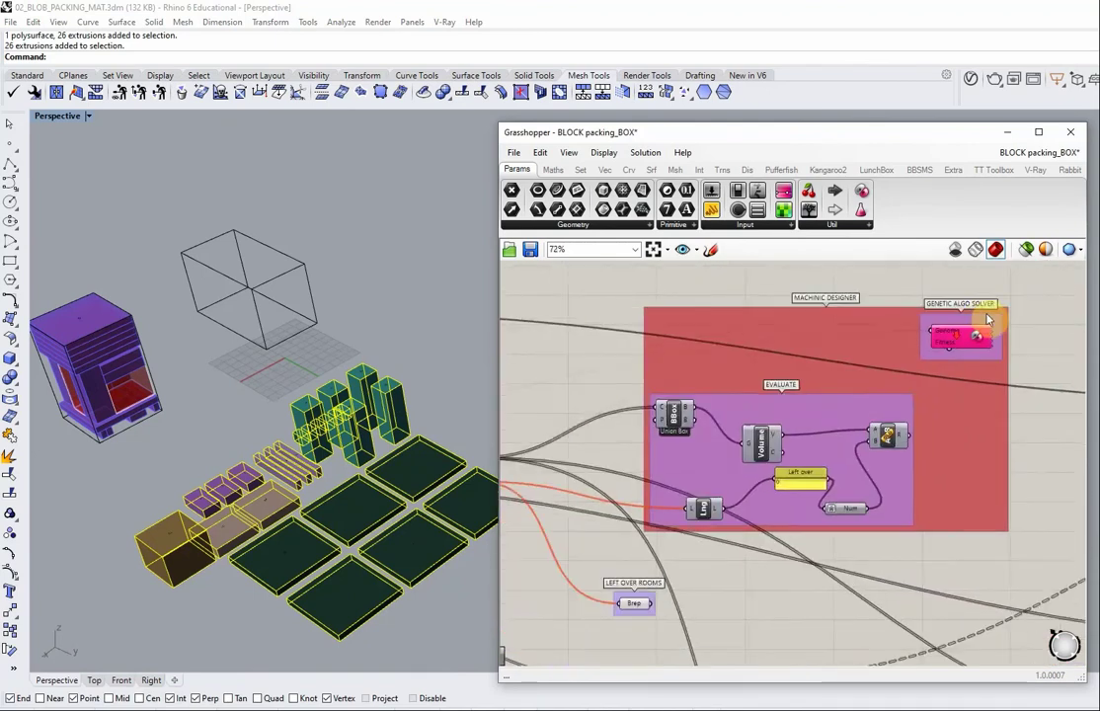
scroll(987, 318, "down", 2)
scroll(671, 398, "up", 4)
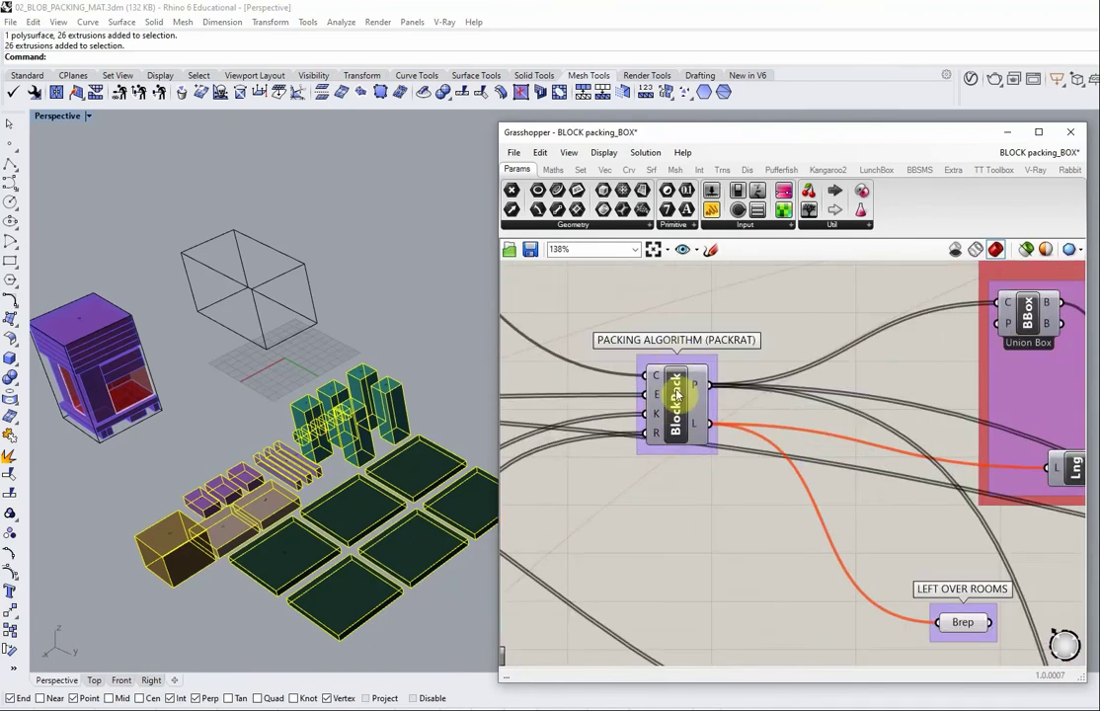
mouse_move(677, 395)
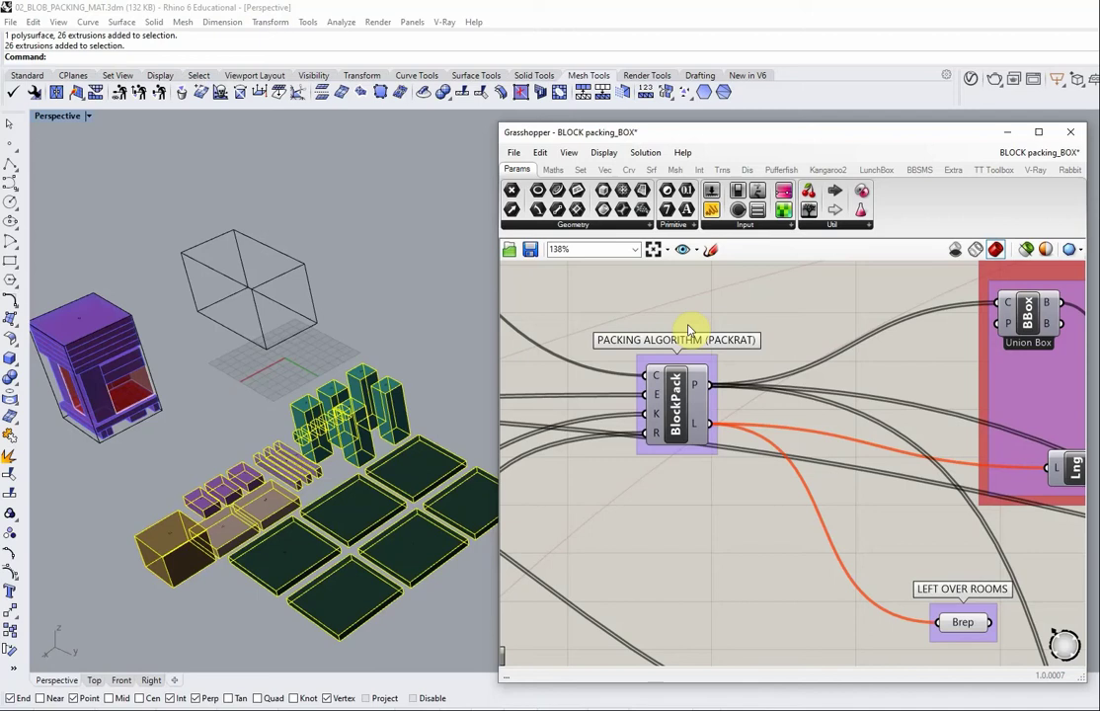
scroll(690, 330, "down", 4)
- Raise one slider in the 30-value control rotation gene pool and watch the boxes update
scroll(616, 479, "up", 3)
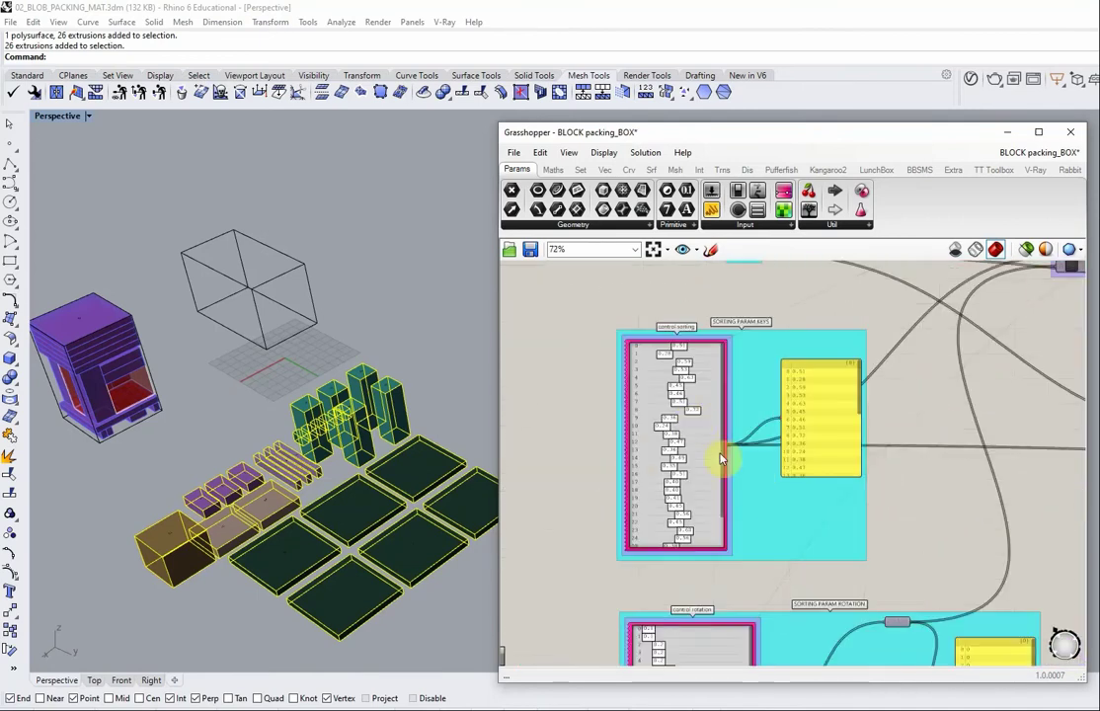
scroll(681, 345, "up", 2)
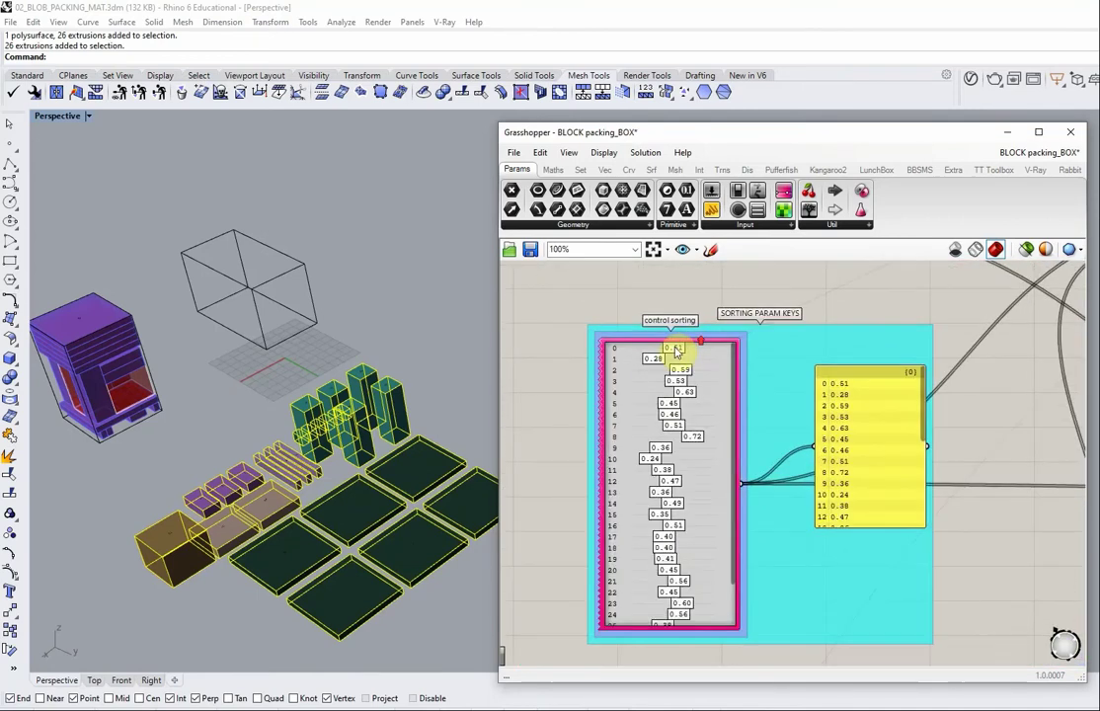
scroll(674, 350, "up", 1)
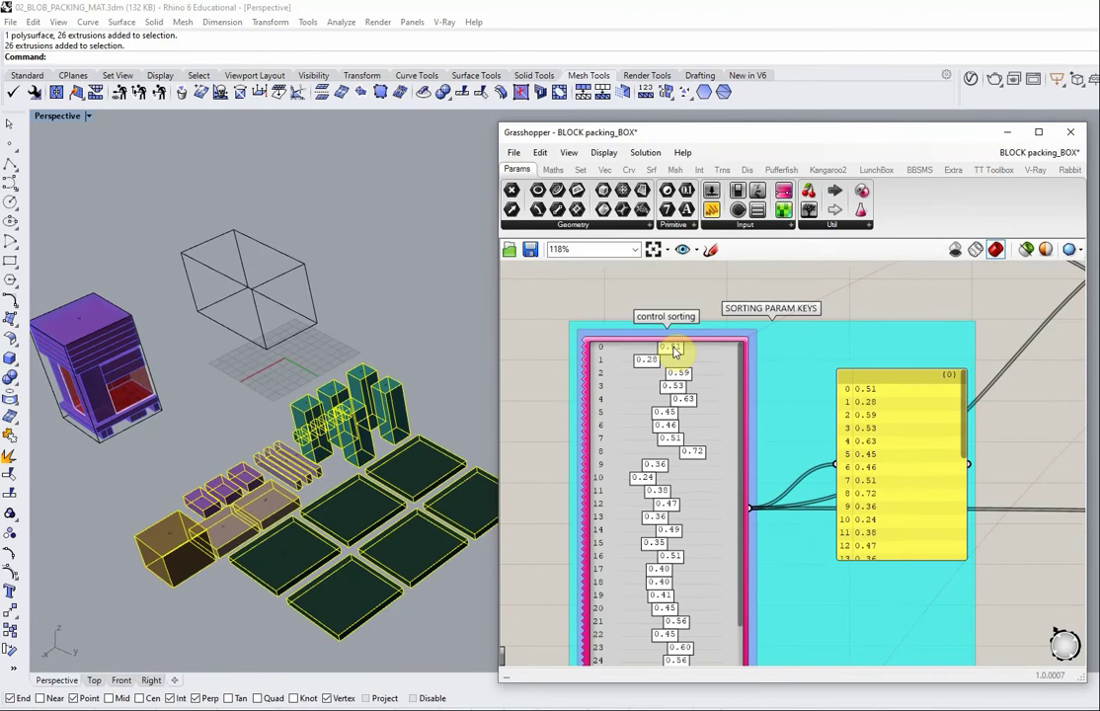
scroll(673, 350, "down", 4)
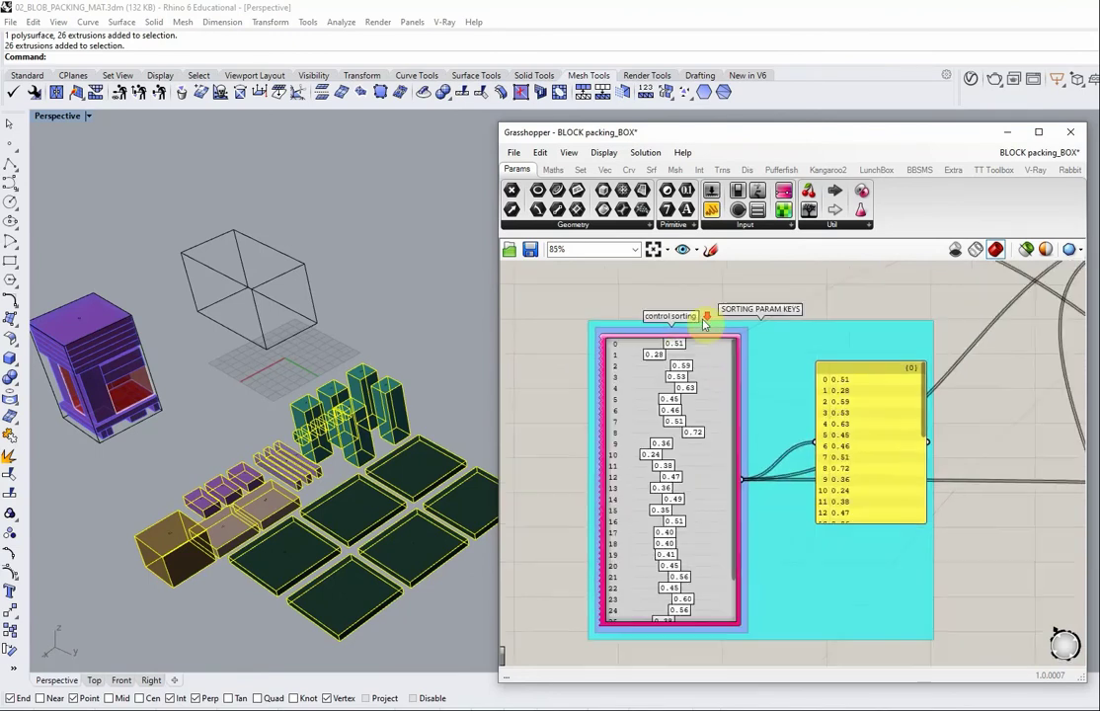
scroll(712, 478, "up", 2)
scroll(713, 478, "up", 3)
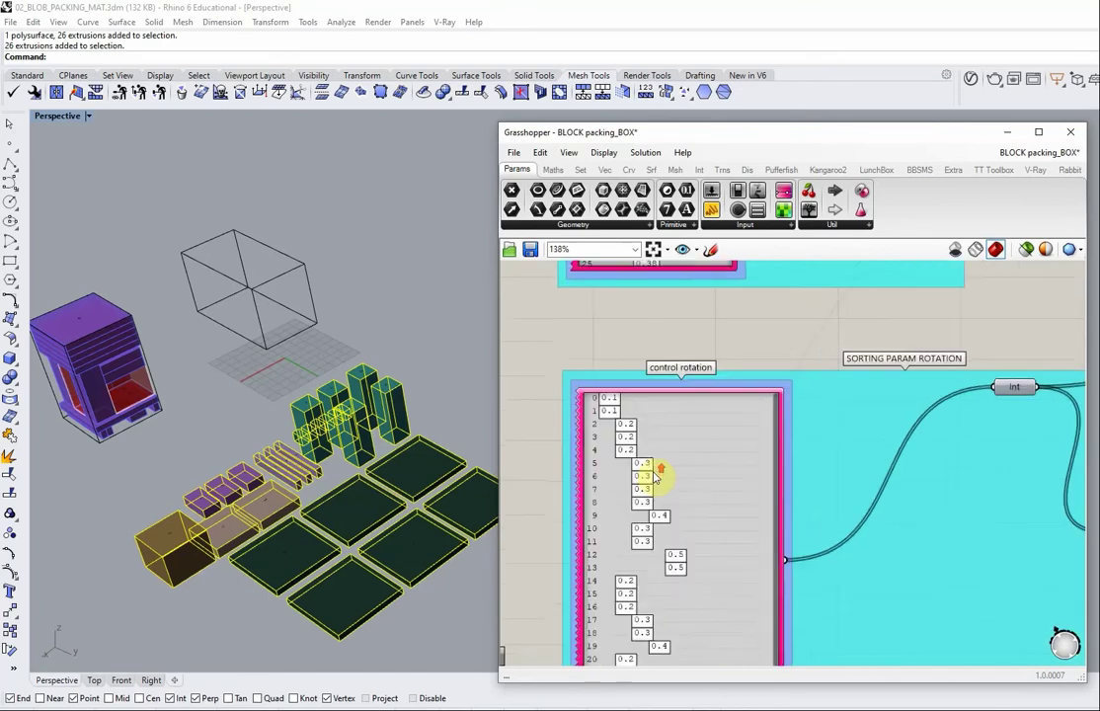
scroll(385, 474, "up", 3)
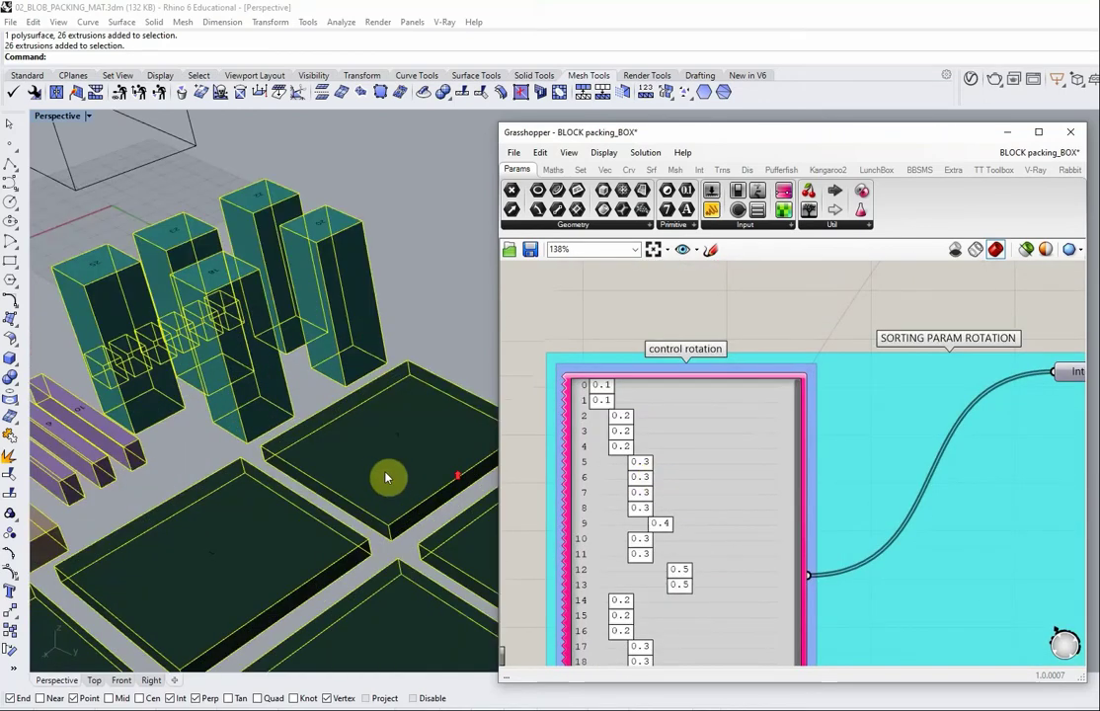
scroll(649, 457, "down", 3)
scroll(655, 530, "up", 1)
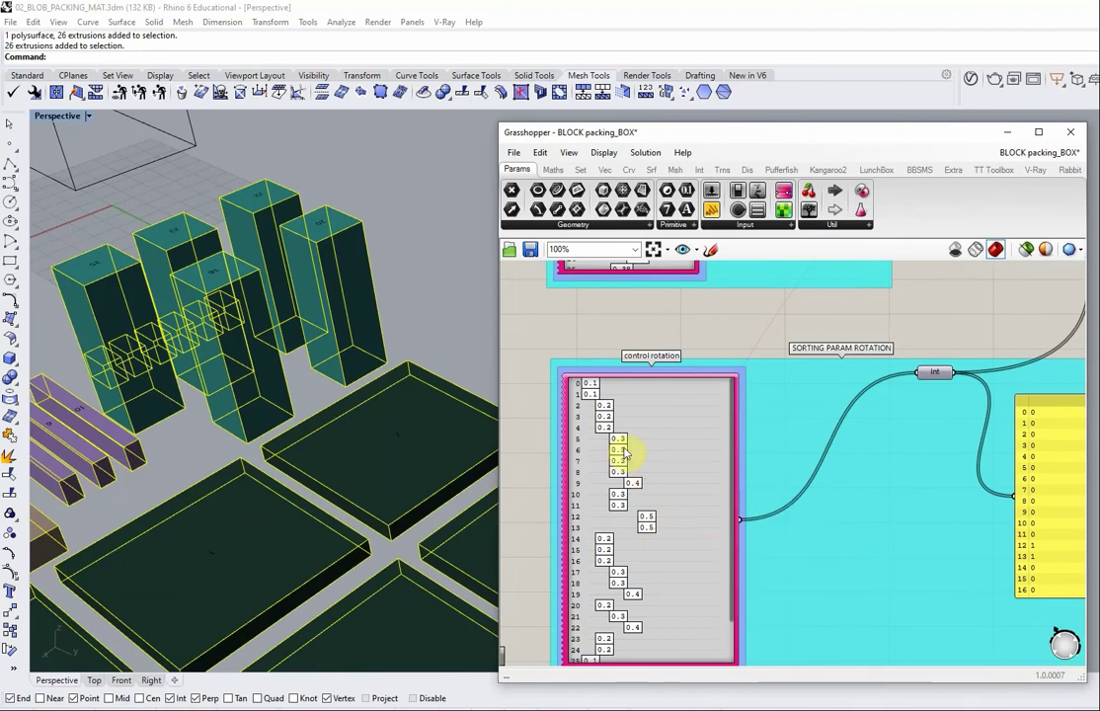
scroll(624, 454, "down", 3)
scroll(271, 408, "down", 5)
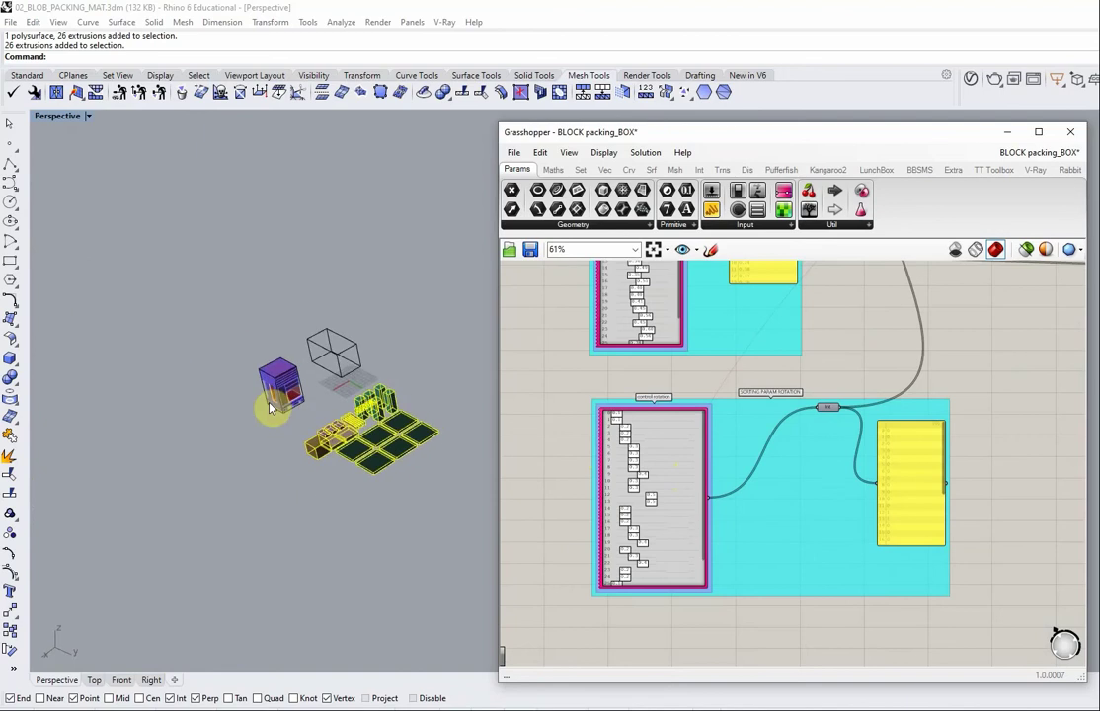
scroll(272, 408, "up", 5)
left_click_drag(631, 462, 658, 470)
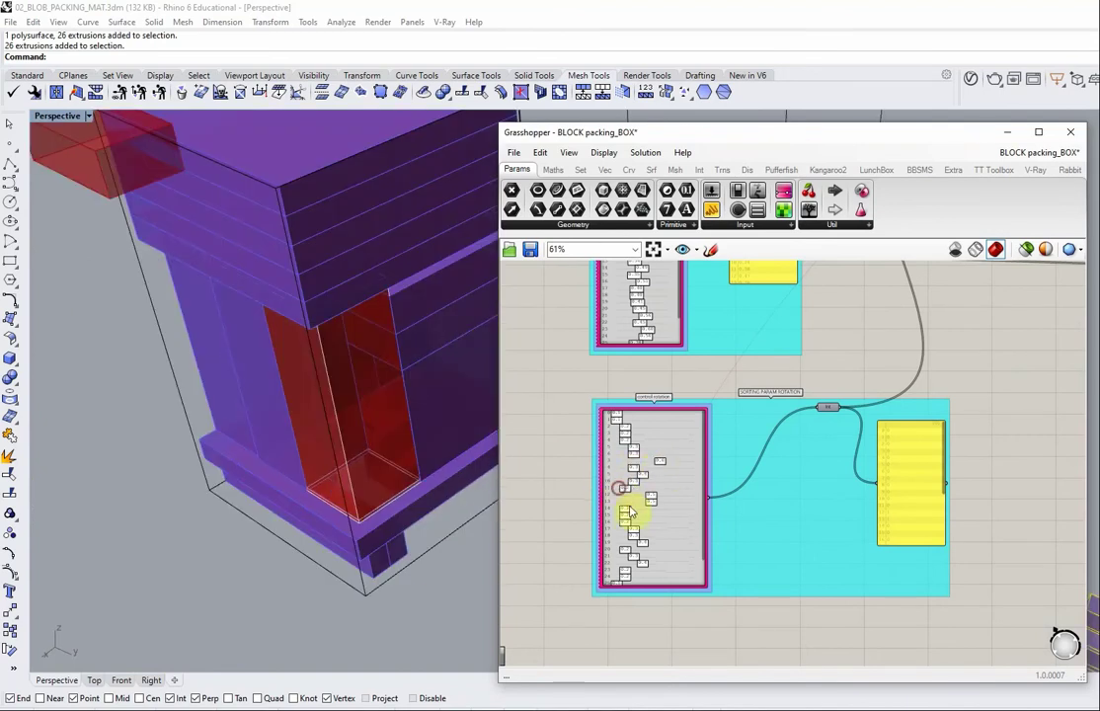
scroll(356, 422, "down", 5)
right_click_drag(356, 423, 242, 302)
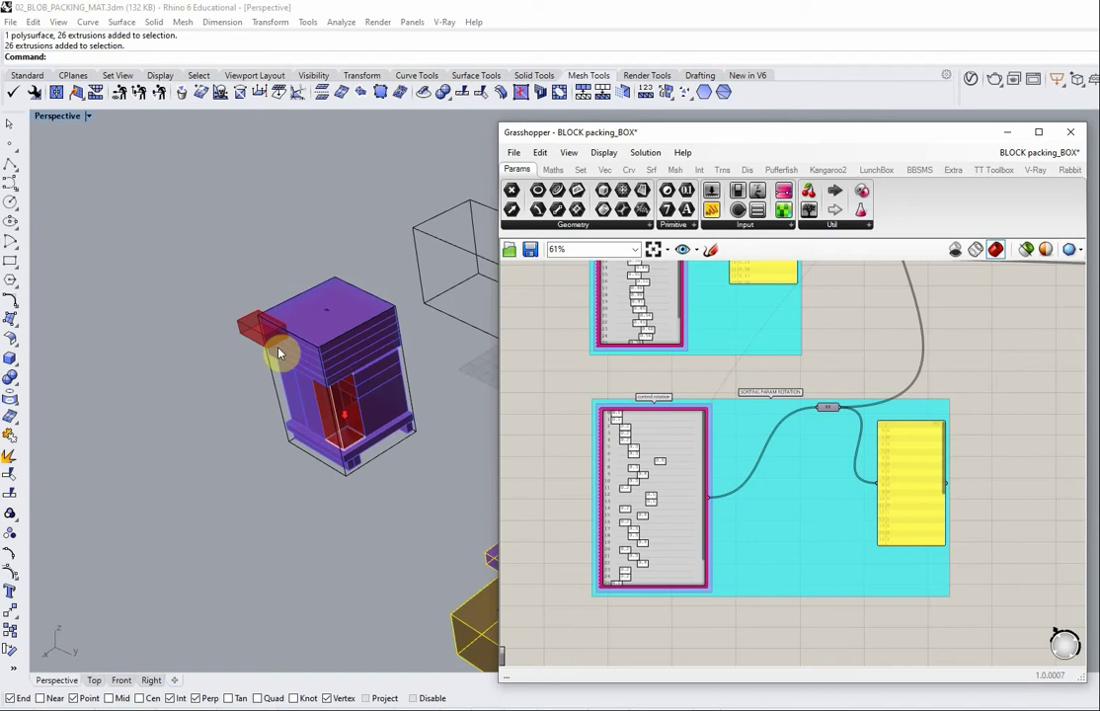
scroll(257, 338, "up", 5)
scroll(245, 326, "up", 3)
scroll(218, 321, "down", 4)
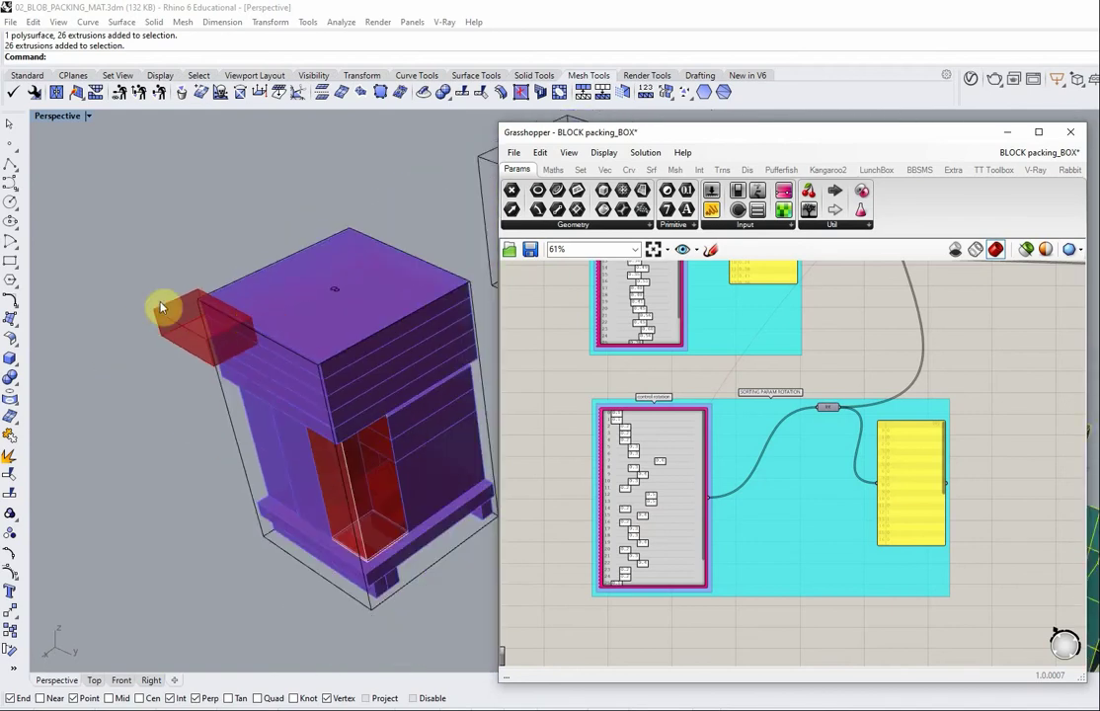
scroll(572, 409, "down", 5)
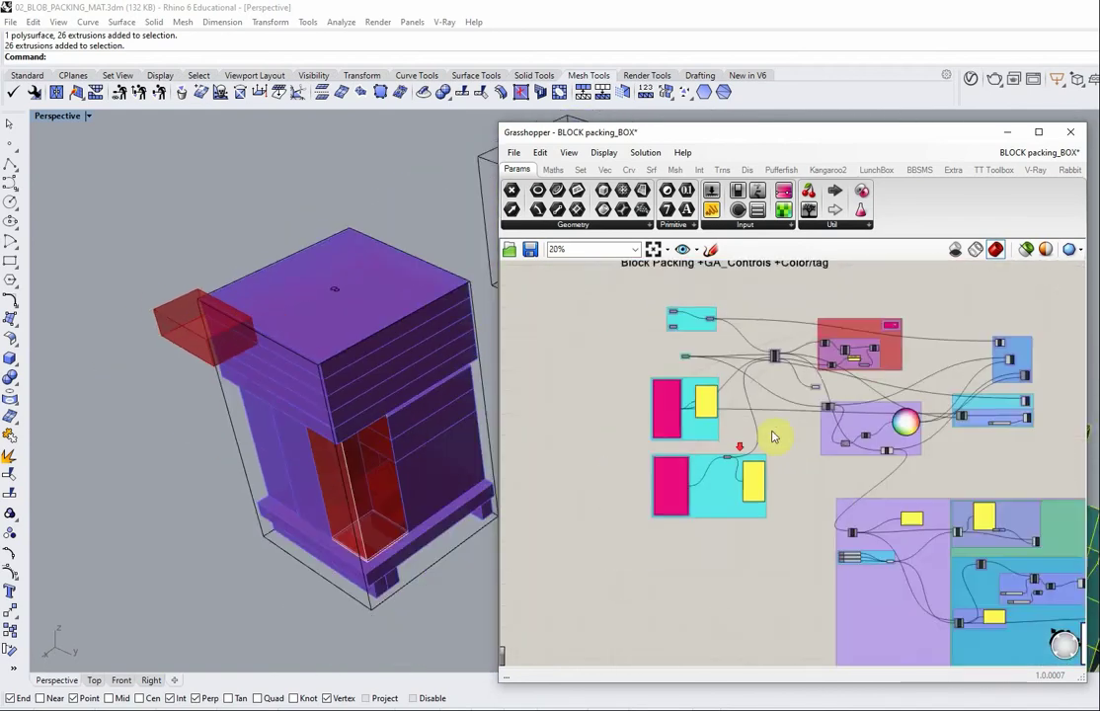
scroll(768, 436, "up", 4)
scroll(879, 340, "up", 6)
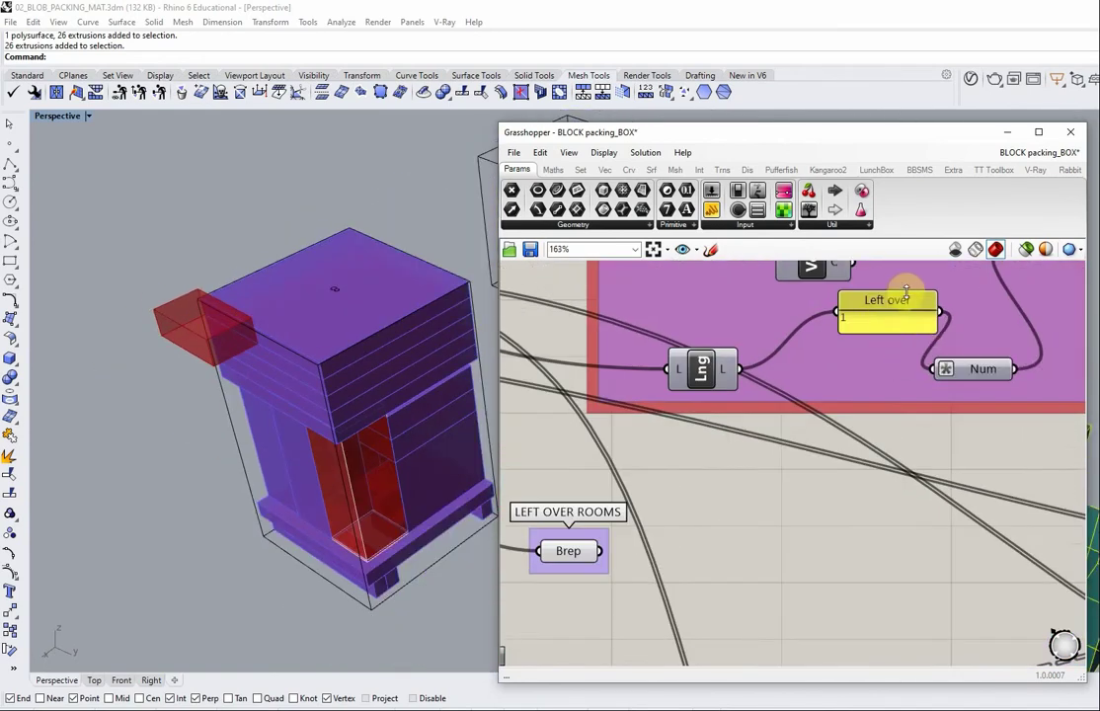
scroll(842, 344, "up", 2)
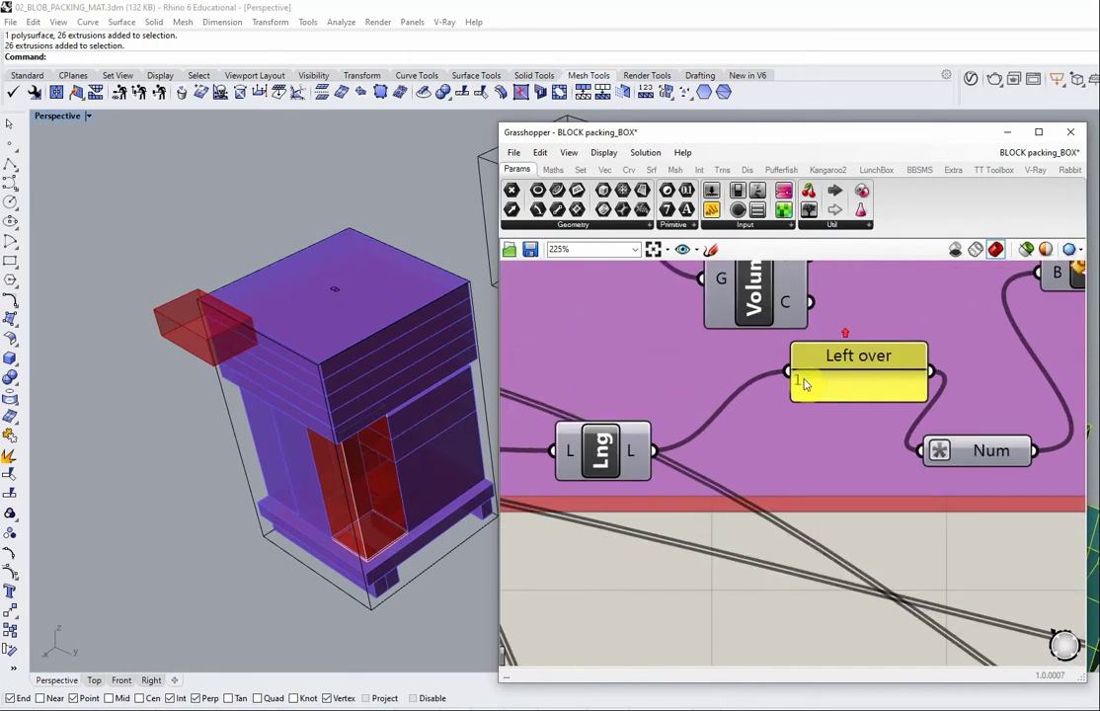
scroll(326, 407, "down", 4)
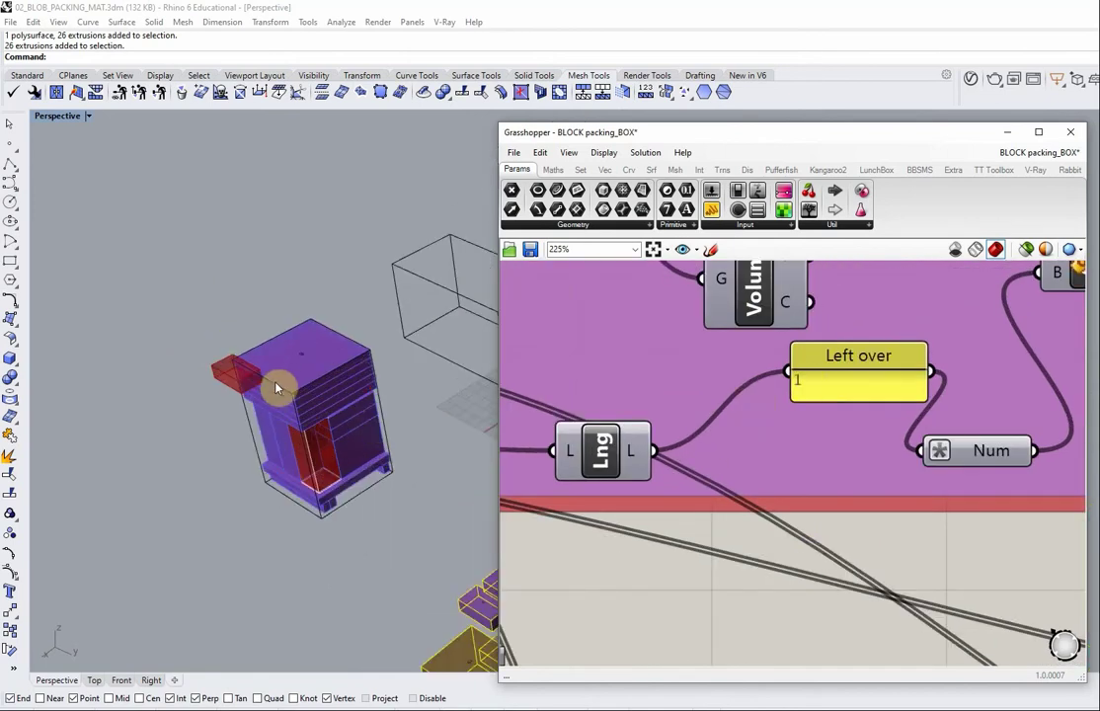
scroll(262, 380, "up", 4)
scroll(797, 473, "down", 5)
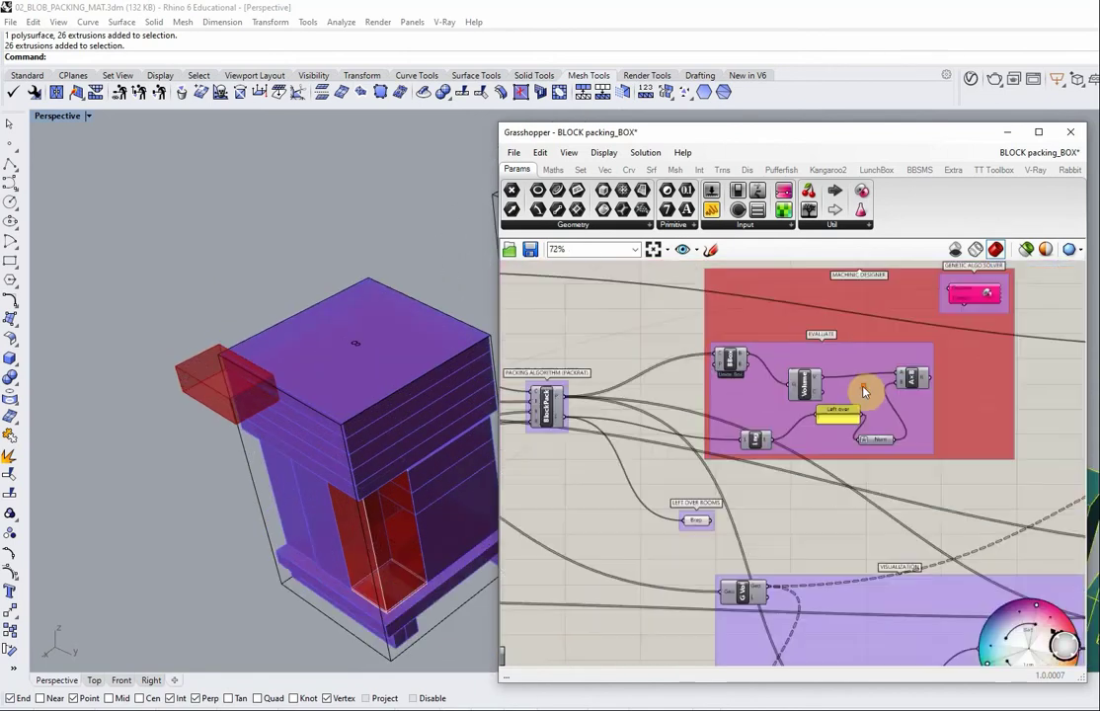
scroll(862, 391, "down", 4)
scroll(559, 573, "up", 3)
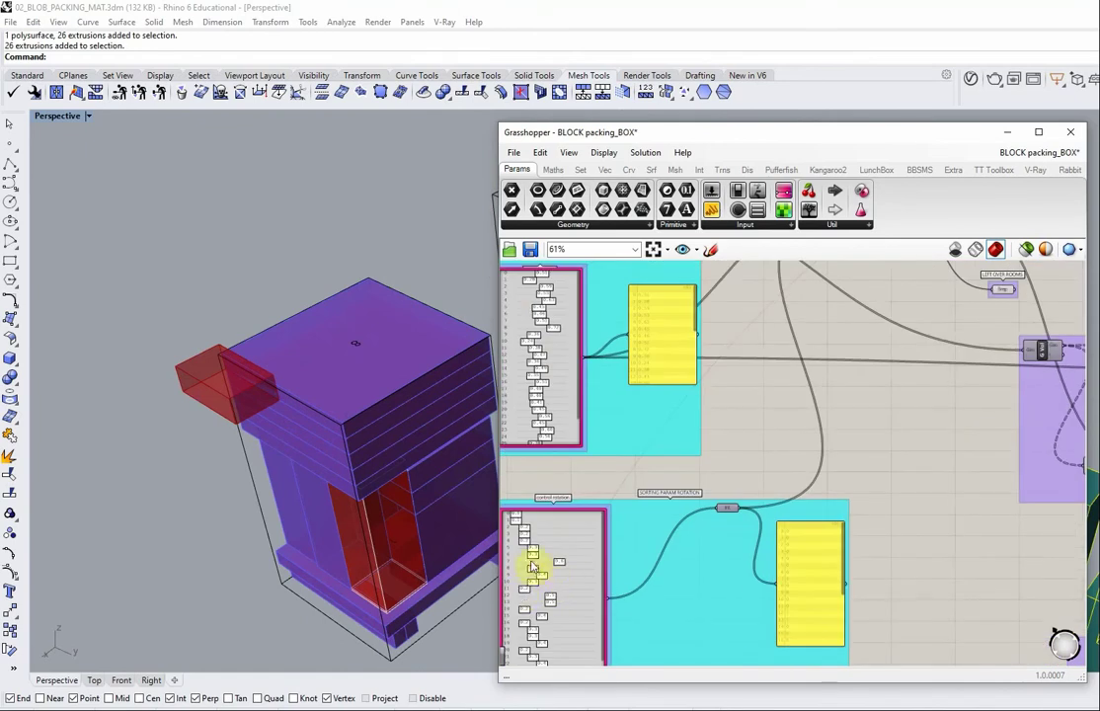
scroll(555, 565, "down", 3)
scroll(555, 564, "up", 3)
scroll(581, 494, "down", 4)
scroll(785, 381, "up", 4)
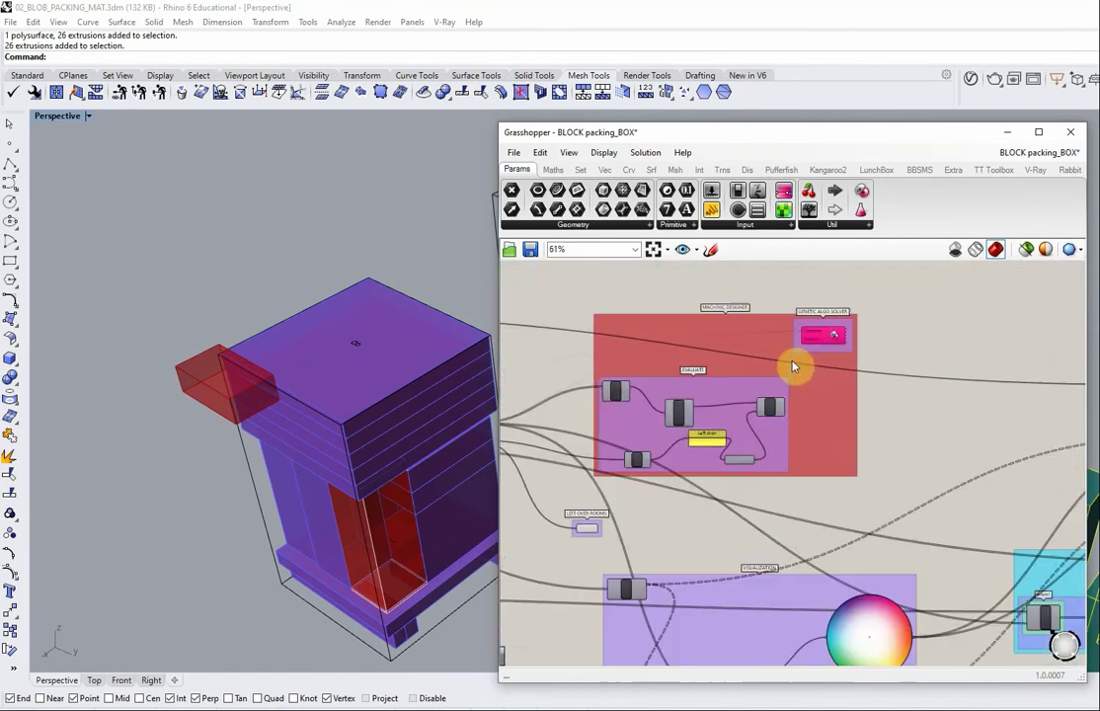
scroll(792, 367, "up", 4)
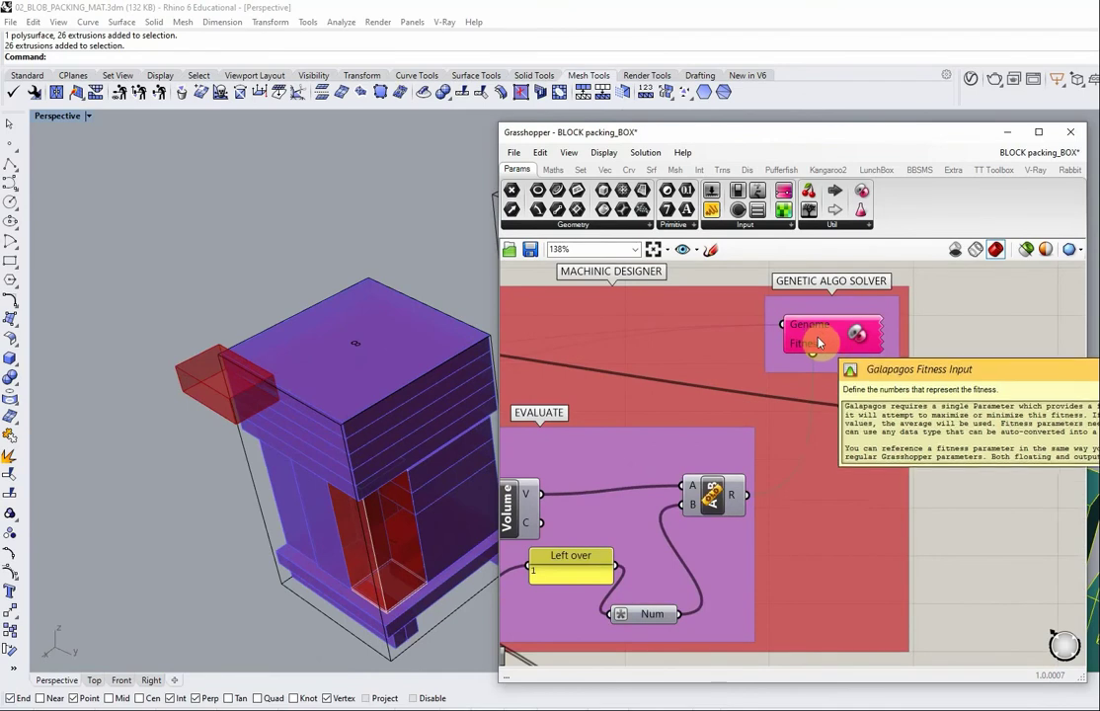
- Open the Galapagos editor, check the minimize fitness options, and start the solver
double_click(819, 343)
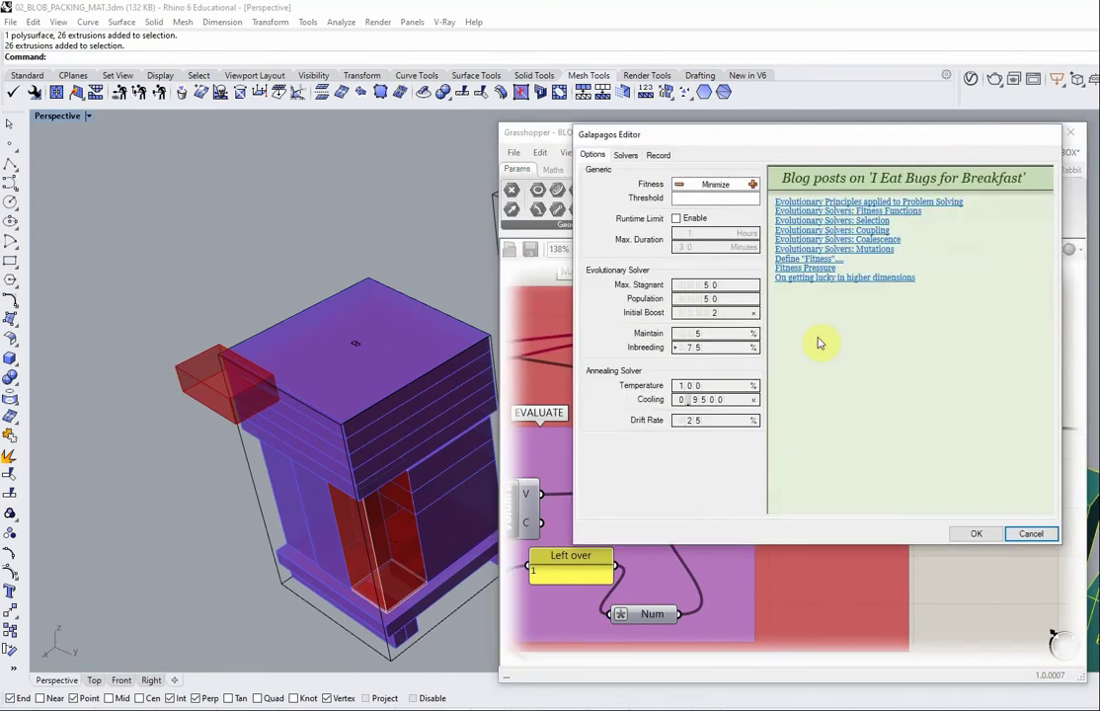
left_click(625, 155)
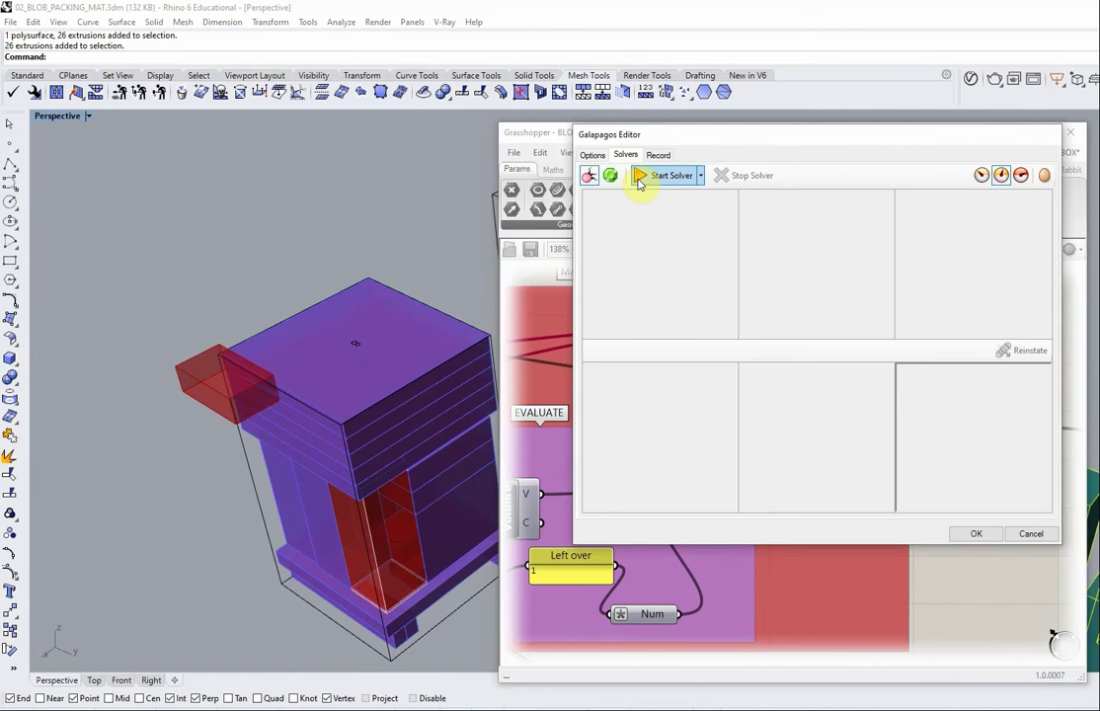
left_click(593, 155)
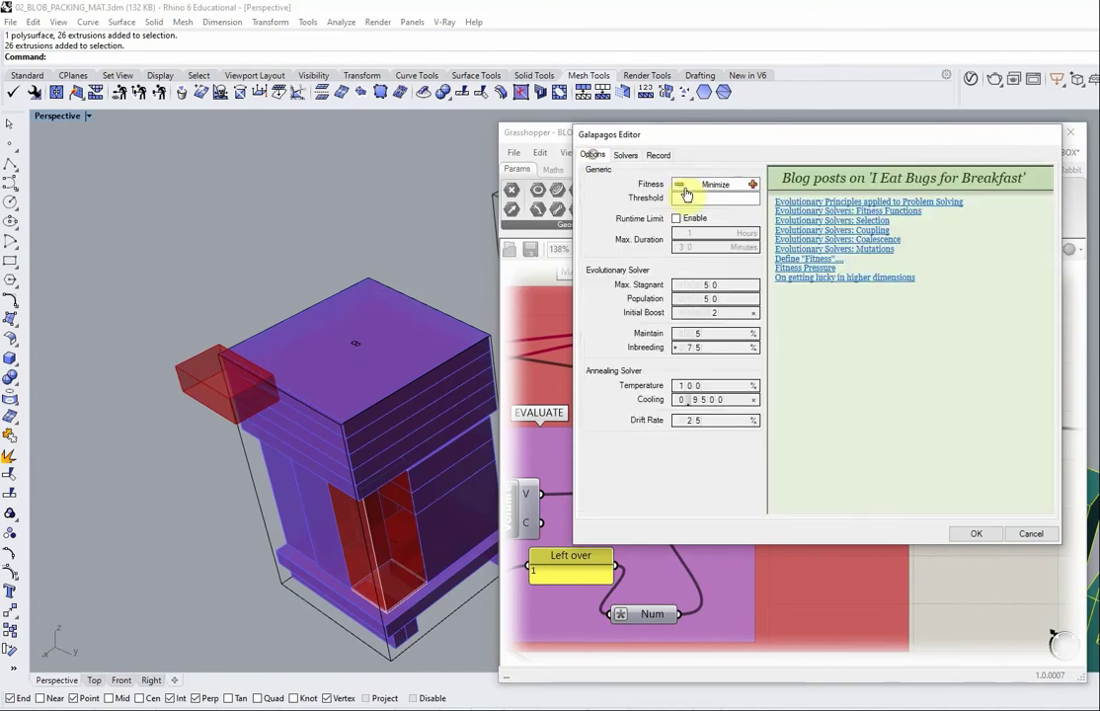
left_click(626, 156)
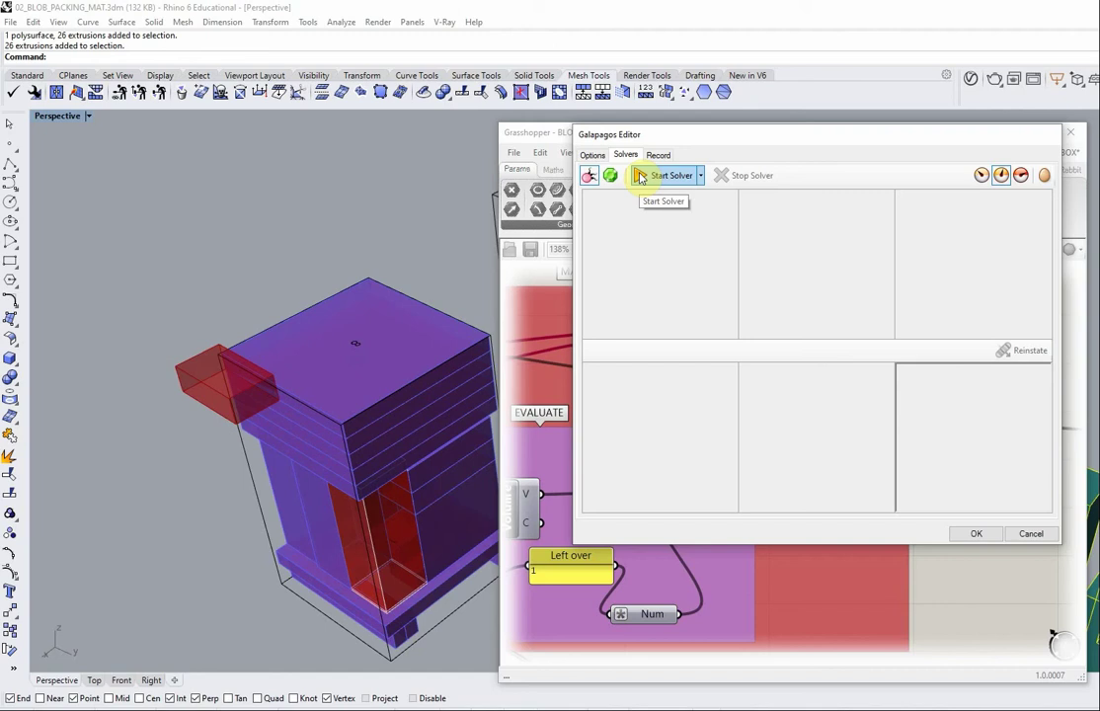
left_click(640, 176)
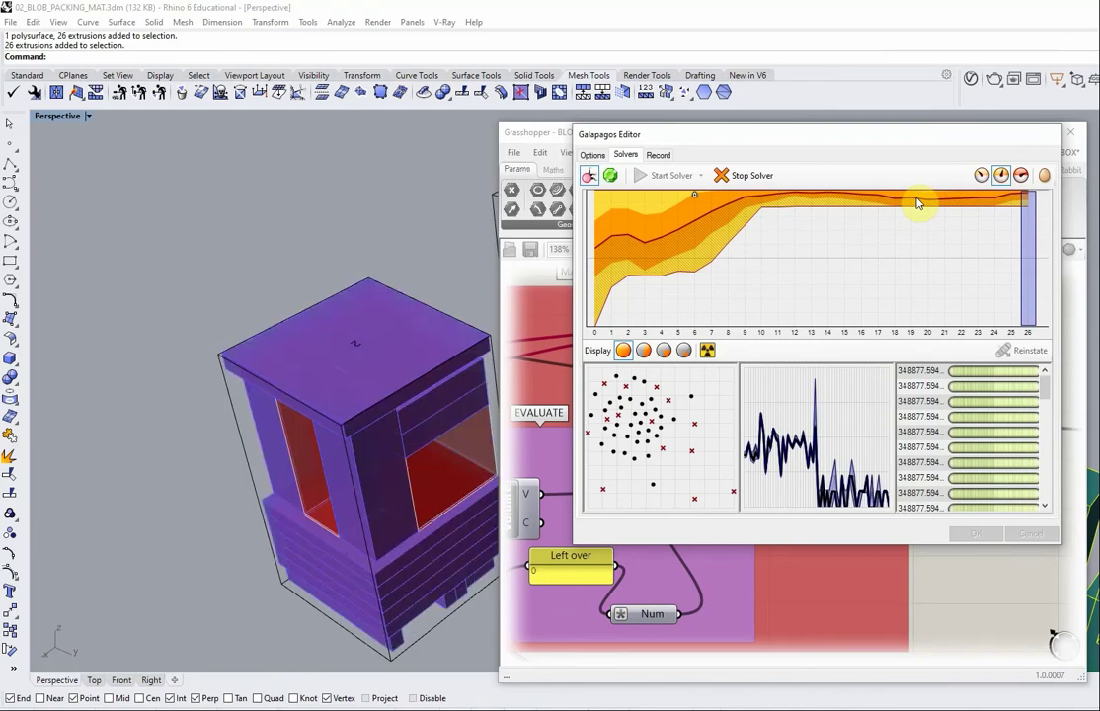
- Stop the Galapagos solver and zoom around the packed result in the Perspective viewport
left_click(747, 178)
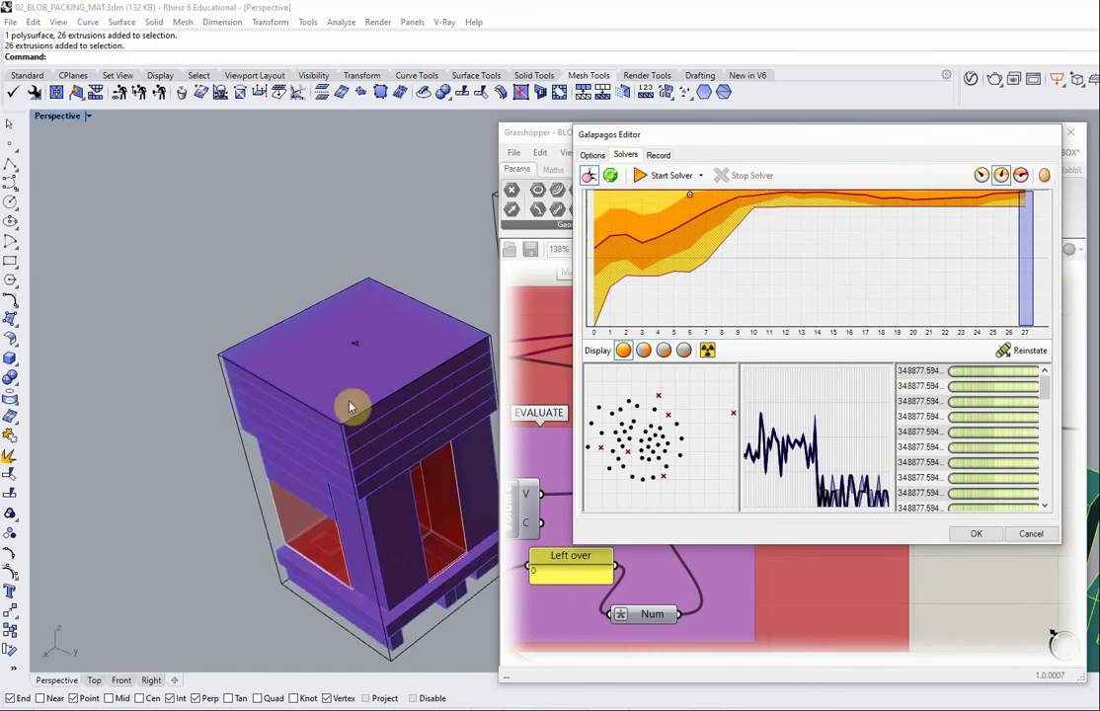
left_click(205, 454)
scroll(237, 464, "down", 3)
scroll(247, 474, "up", 10)
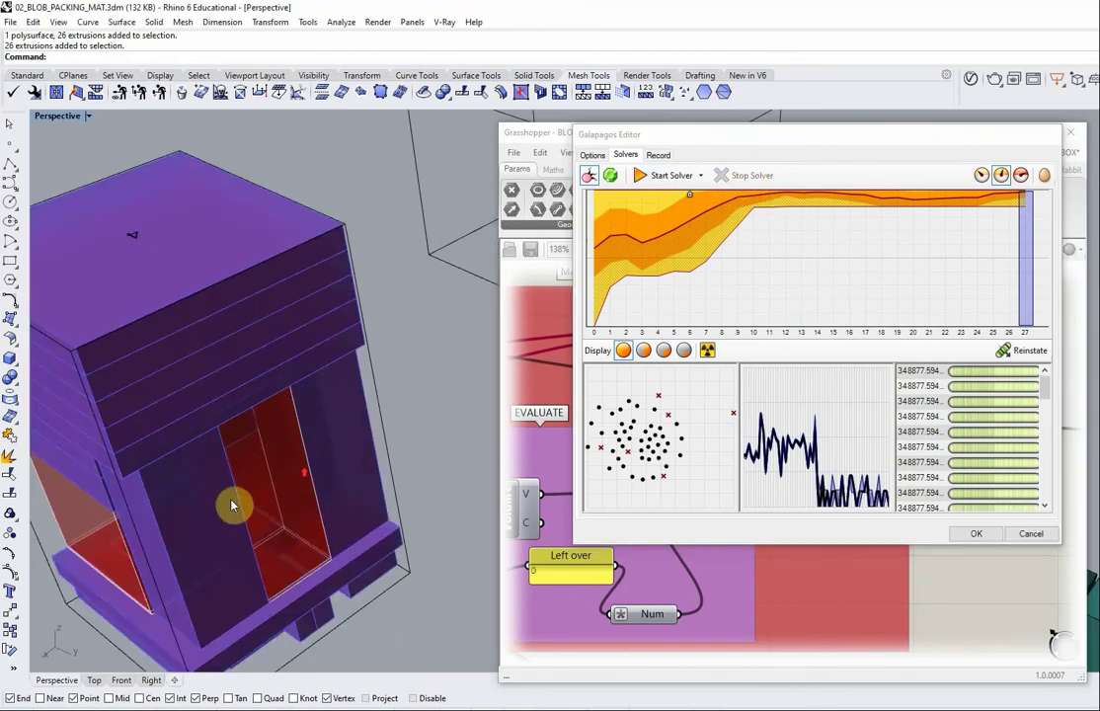
scroll(247, 494, "down", 3)
scroll(277, 444, "up", 2)
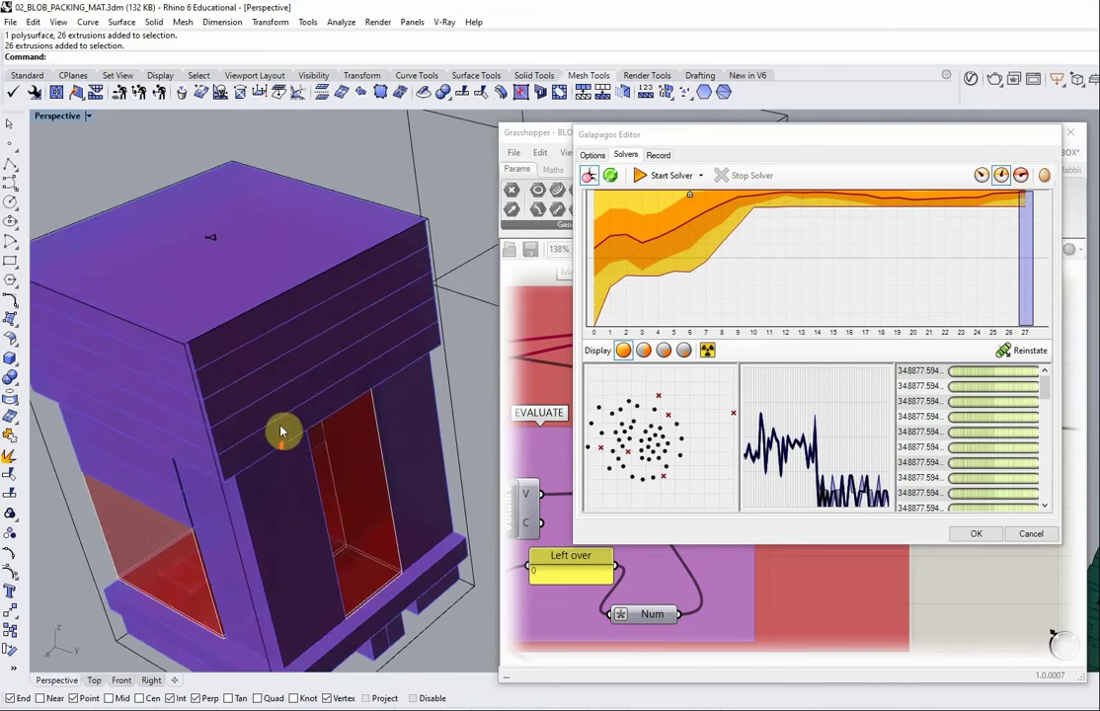
scroll(286, 440, "down", 5)
scroll(270, 442, "up", 2)
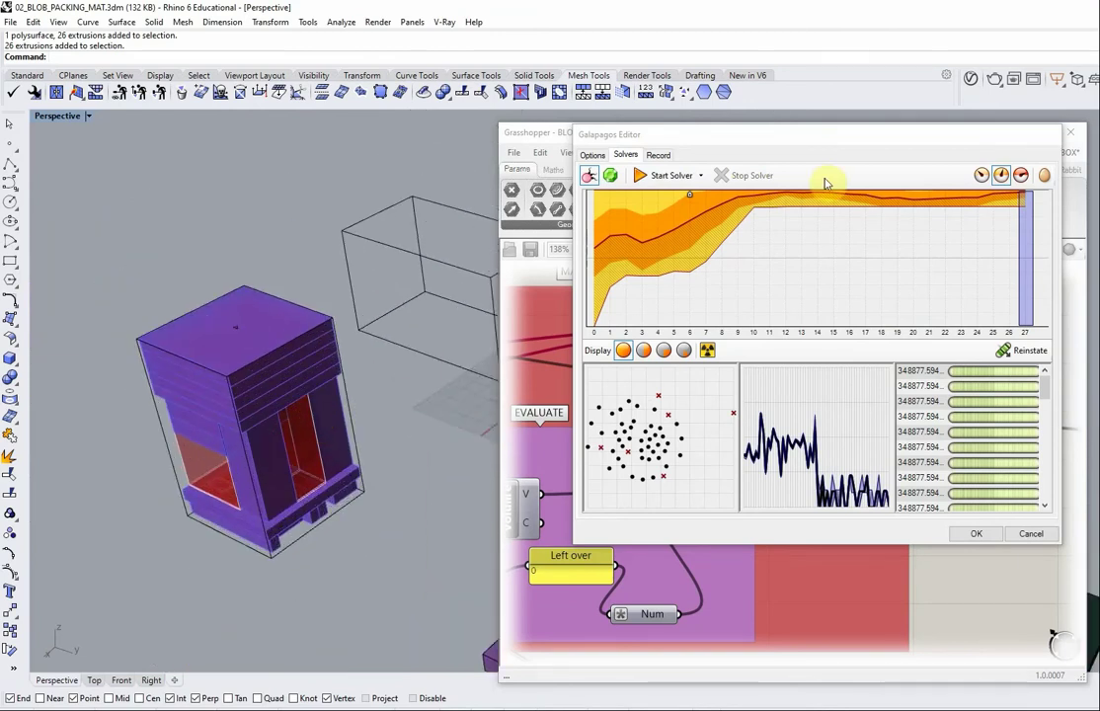
- Close the Galapagos Editor with Cancel, without accepting the result
left_click(1031, 534)
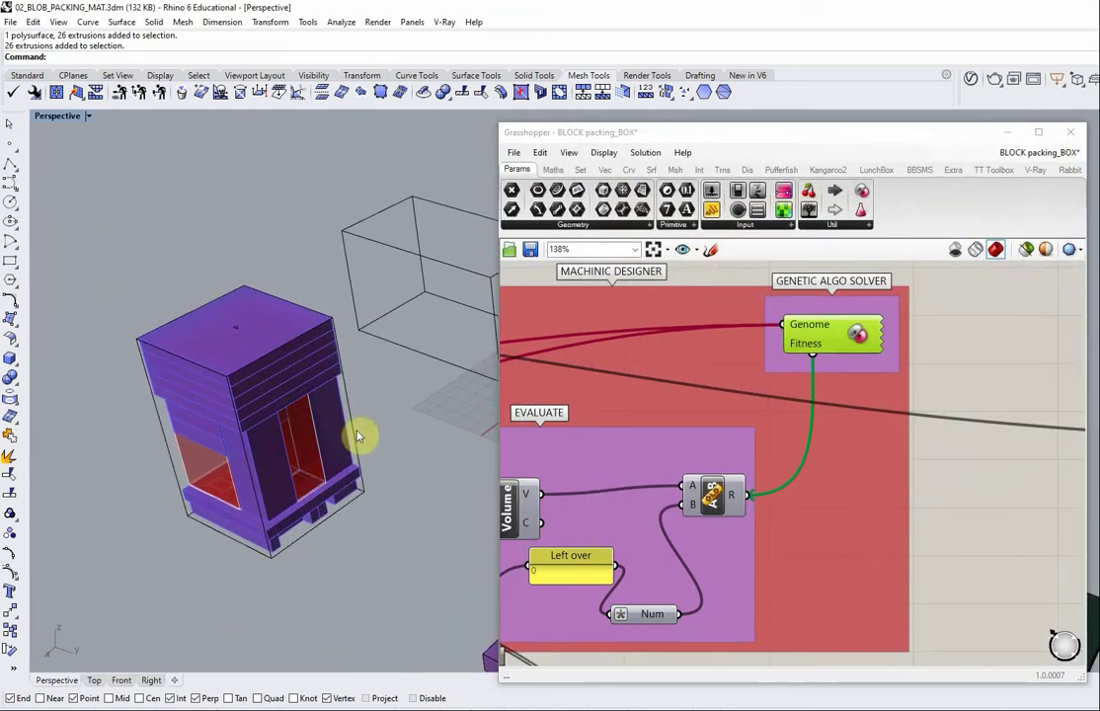
scroll(321, 452, "down", 3)
scroll(286, 437, "up", 4)
scroll(281, 434, "down", 2)
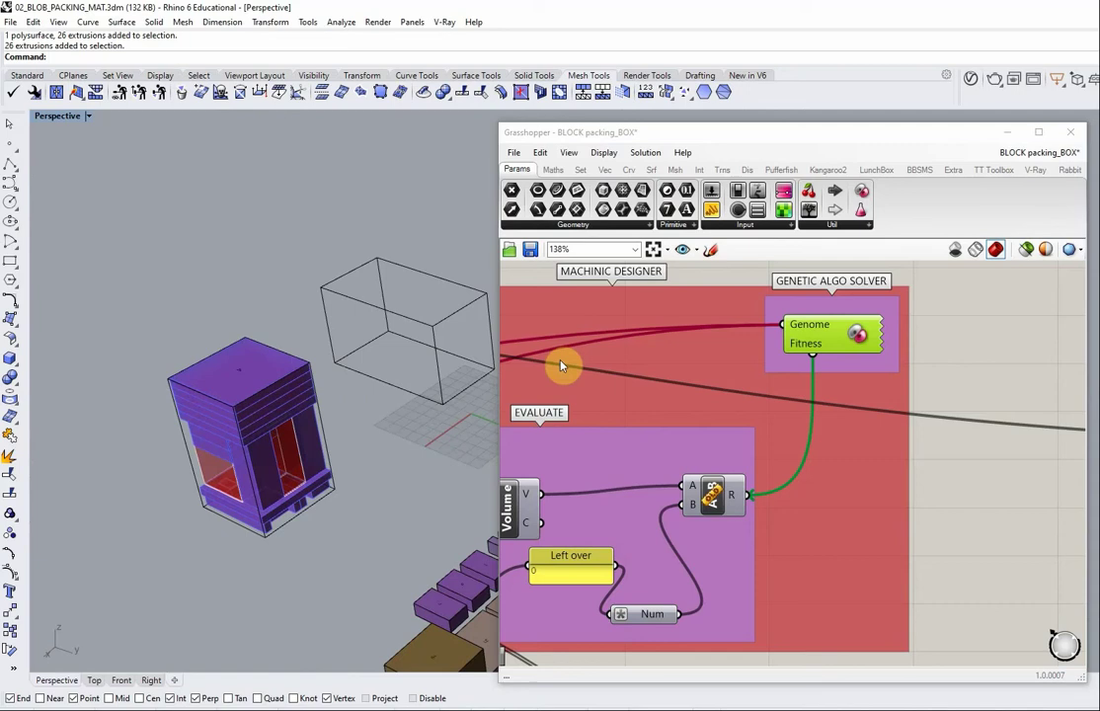
scroll(899, 407, "down", 5)
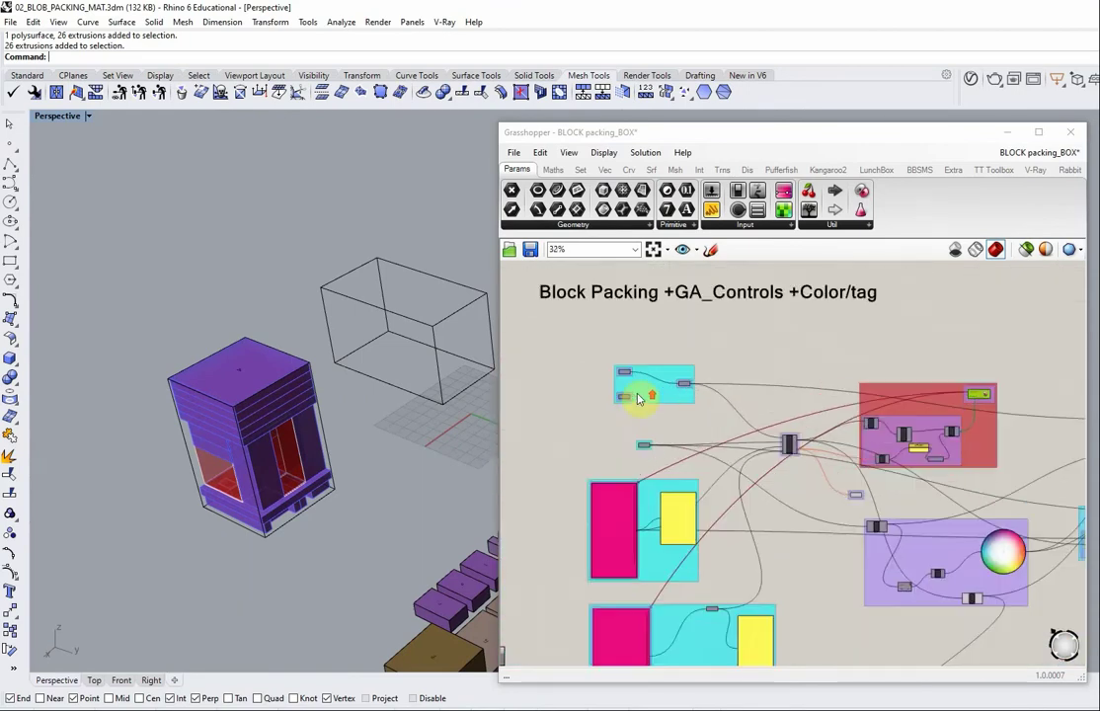
scroll(635, 398, "up", 4)
scroll(634, 398, "up", 3)
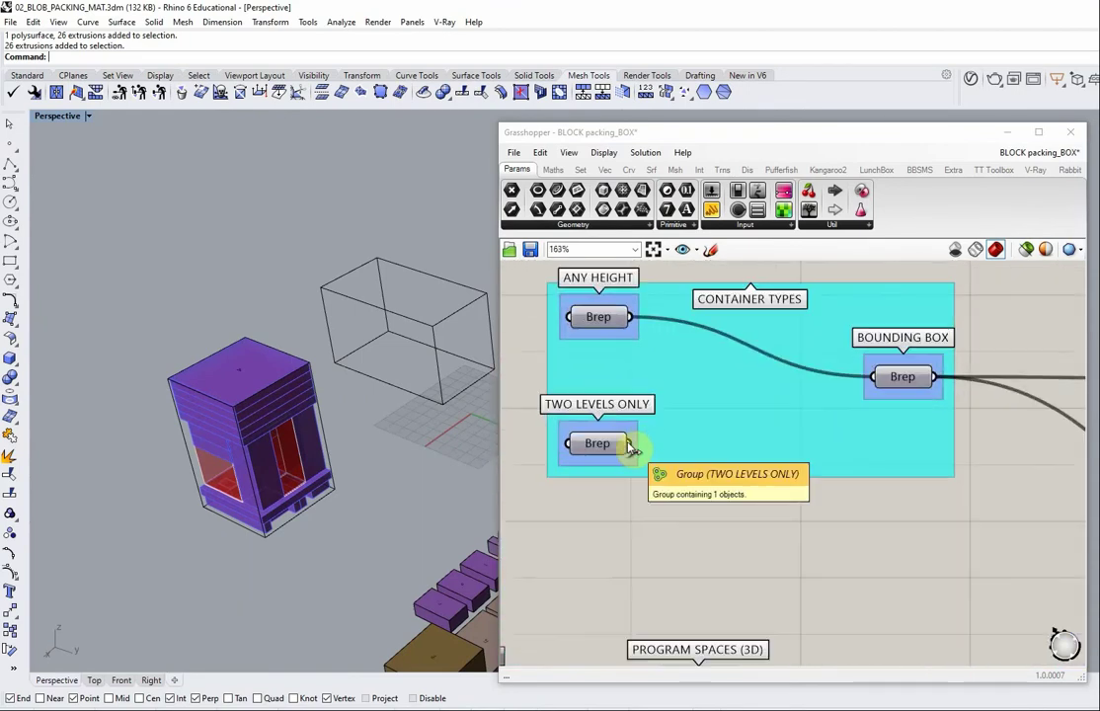
- Wire the TWO LEVELS ONLY Brep into the BOUNDING BOX input and orbit to inspect the packing
left_click_drag(632, 446, 873, 377)
mouse_move(373, 327)
right_mouse_down()
mouse_move(356, 327)
mouse_move(369, 319)
mouse_move(348, 362)
mouse_move(353, 288)
mouse_move(252, 322)
mouse_move(344, 344)
mouse_move(375, 336)
right_mouse_up()
scroll(706, 426, "down", 4)
scroll(706, 427, "down", 2)
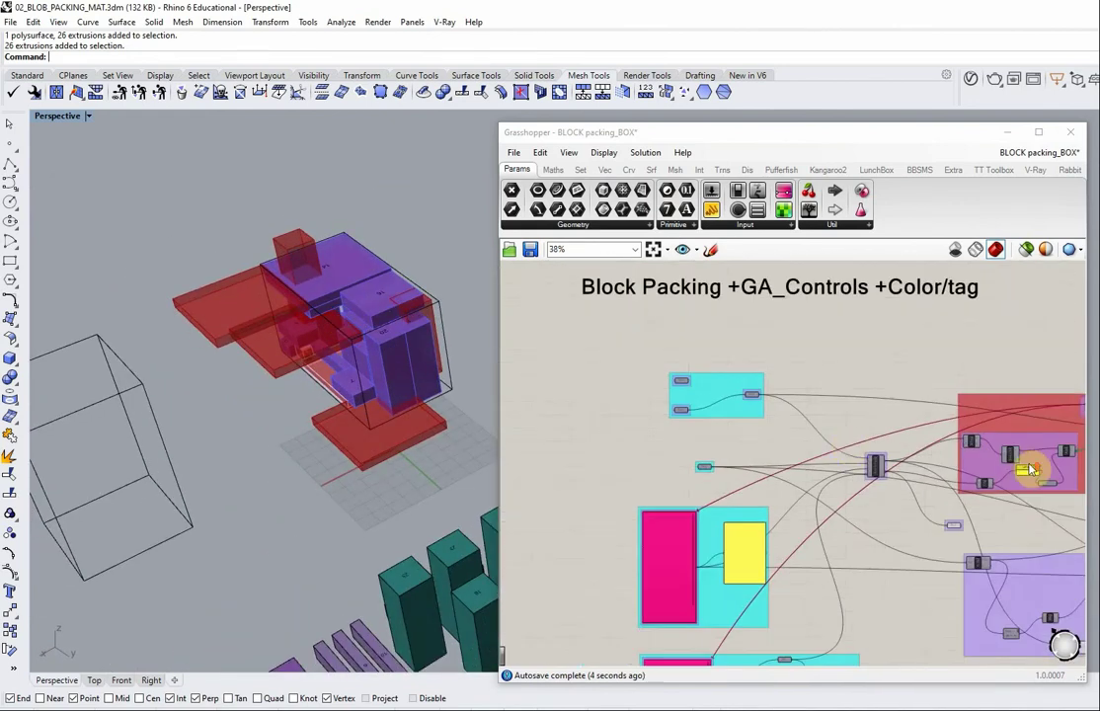
scroll(908, 488, "up", 5)
scroll(908, 488, "up", 2)
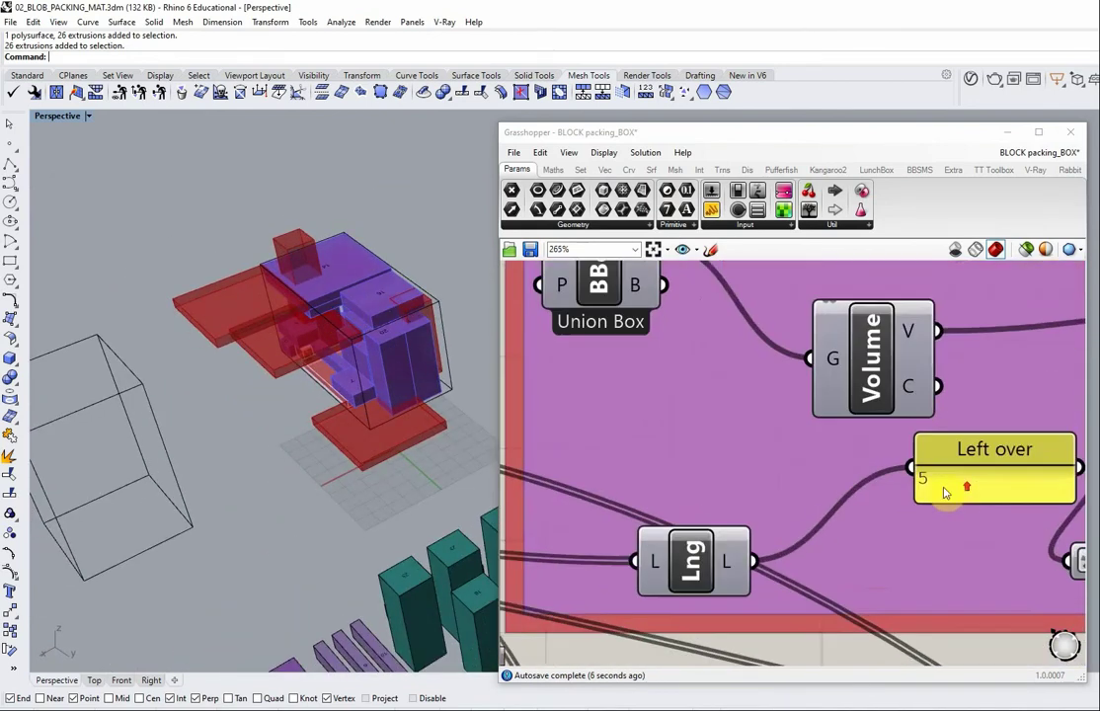
right_click_drag(393, 336, 342, 308)
scroll(342, 308, "down", 3)
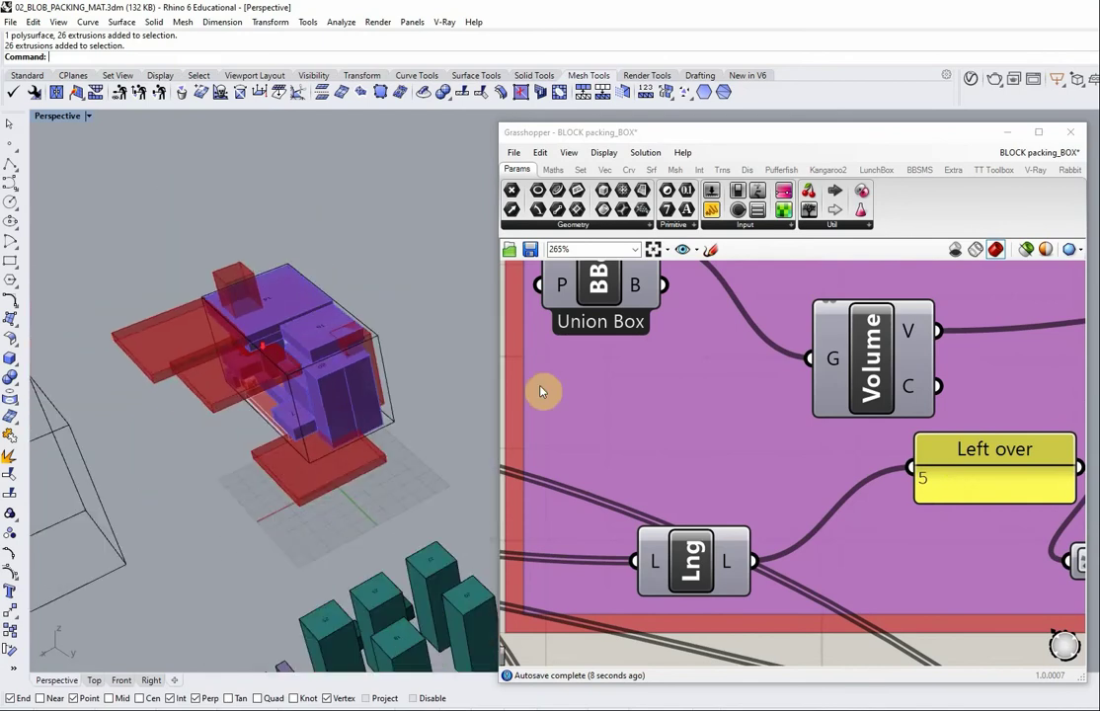
scroll(781, 423, "down", 8)
scroll(850, 392, "up", 3)
scroll(949, 358, "up", 4)
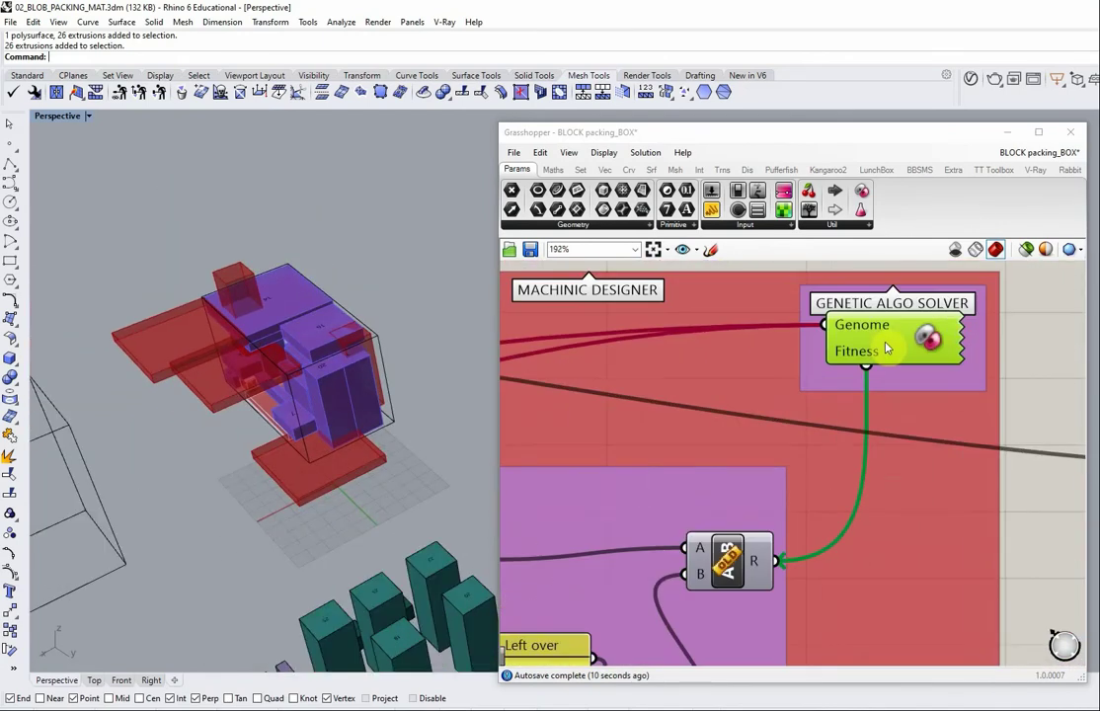
- Open the Galapagos editor and start a new solver run on the two-level container
double_click(826, 345)
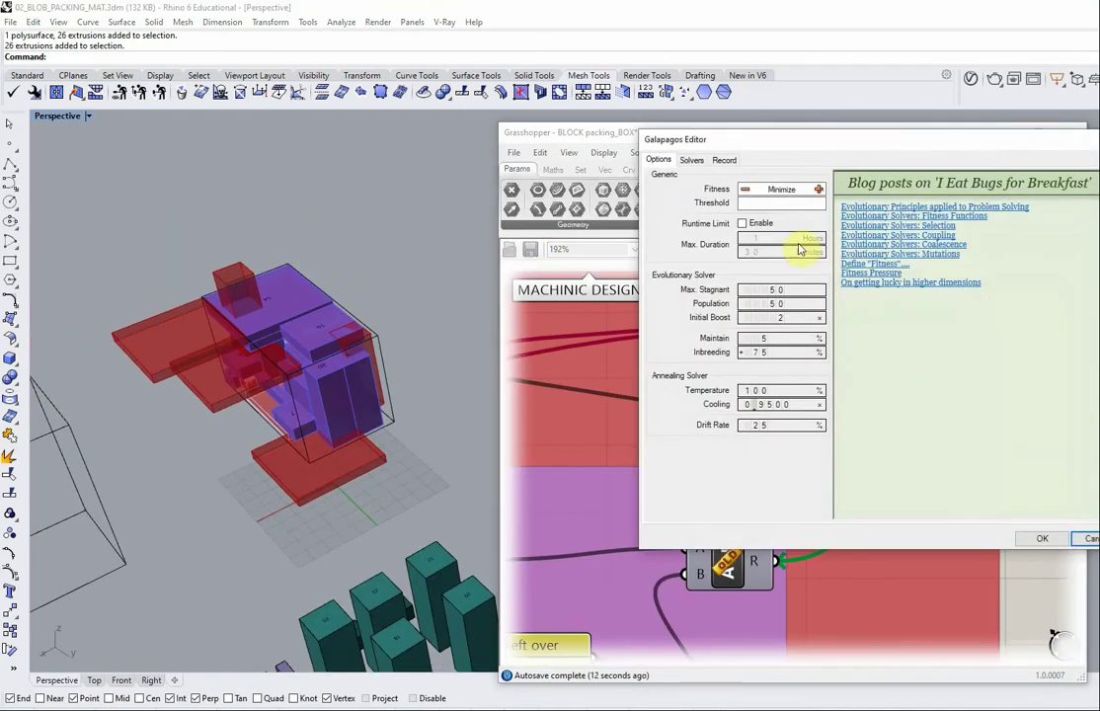
left_click(692, 164)
left_click(708, 184)
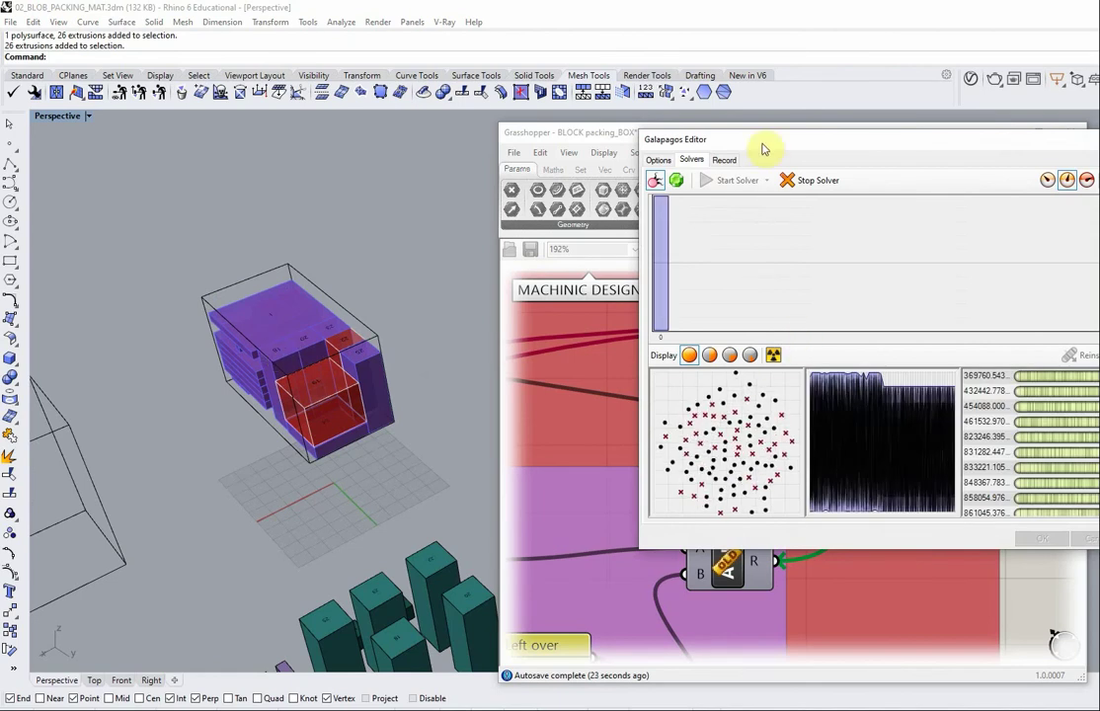
left_click_drag(763, 148, 748, 148)
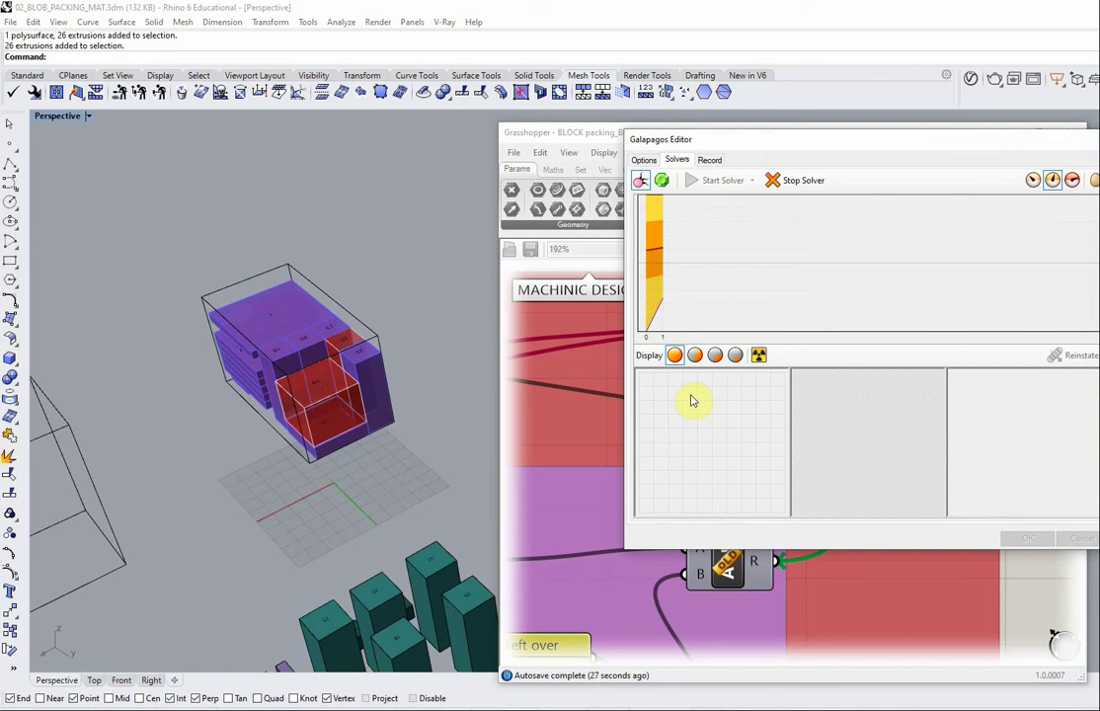
left_click_drag(715, 141, 700, 141)
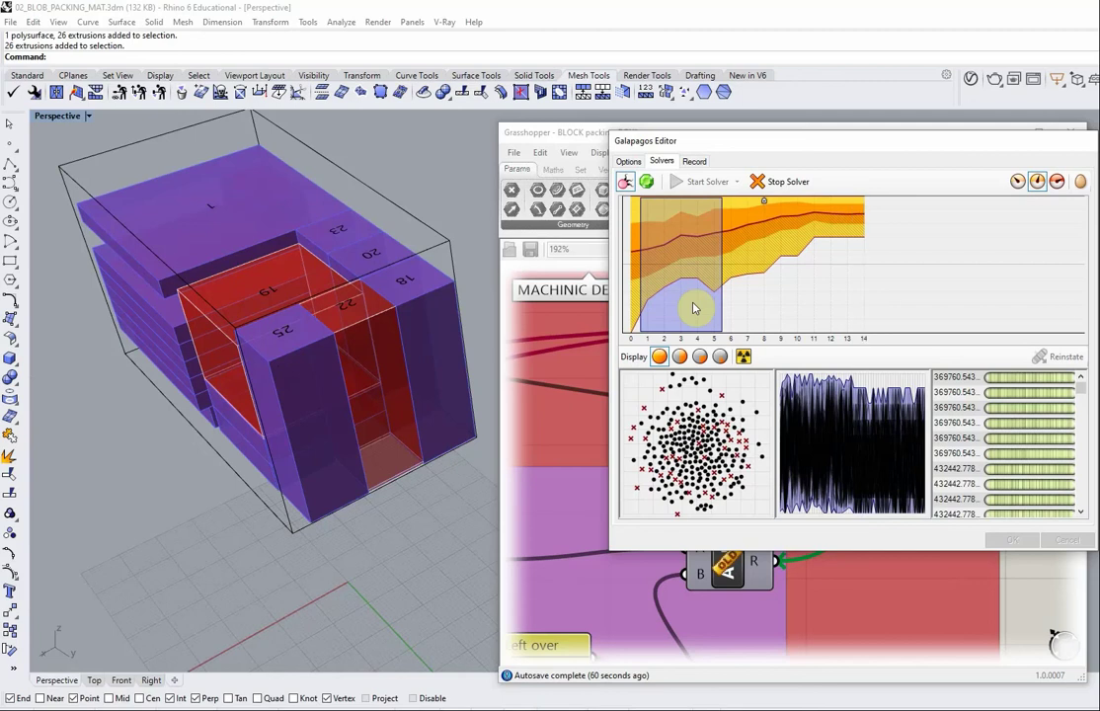
- Stop the solver at generation 16, reinstate the best genome, and close the editor with OK
left_click(758, 183)
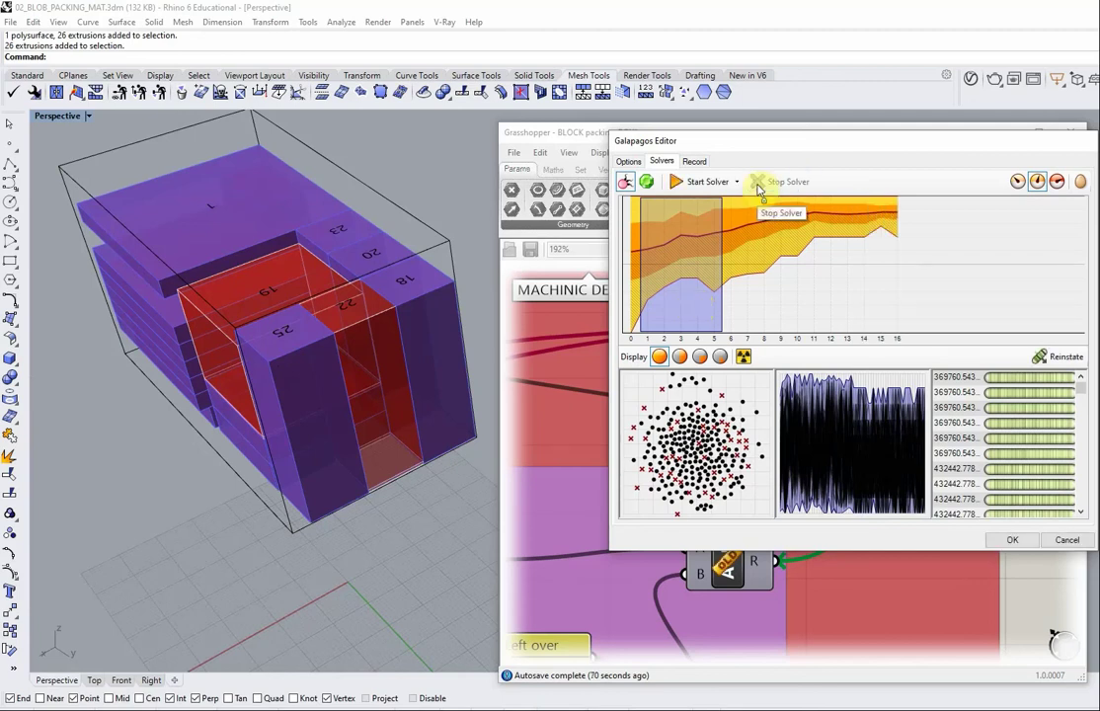
left_click(1005, 376)
left_click(1058, 356)
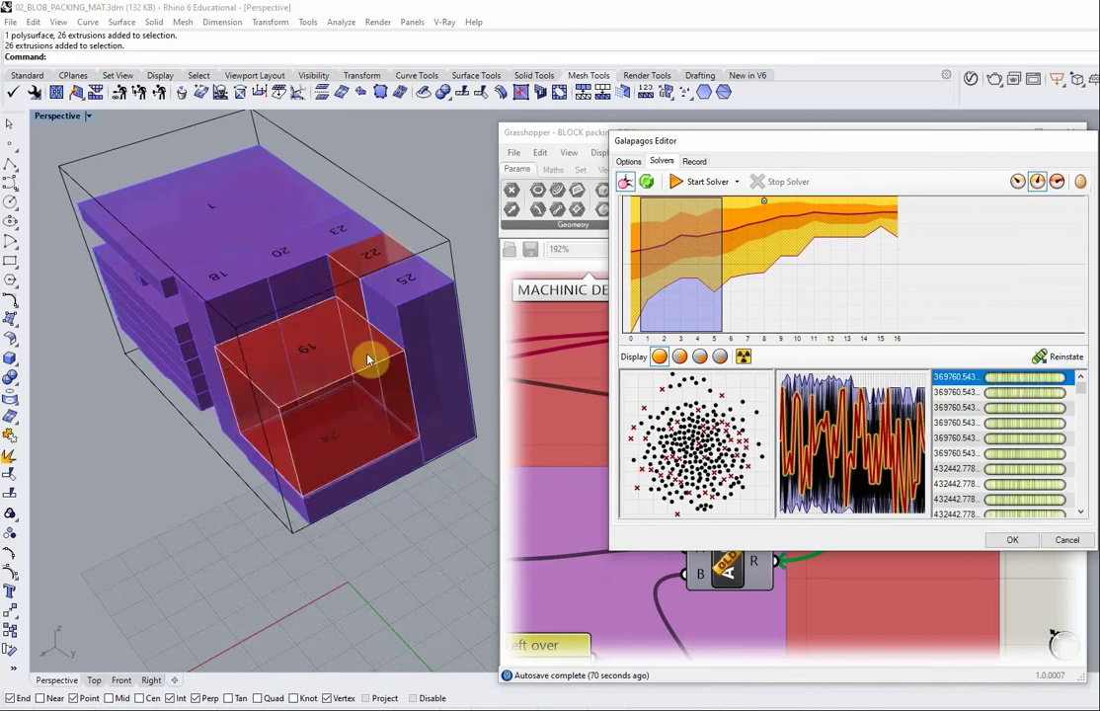
scroll(363, 338, "up", 3)
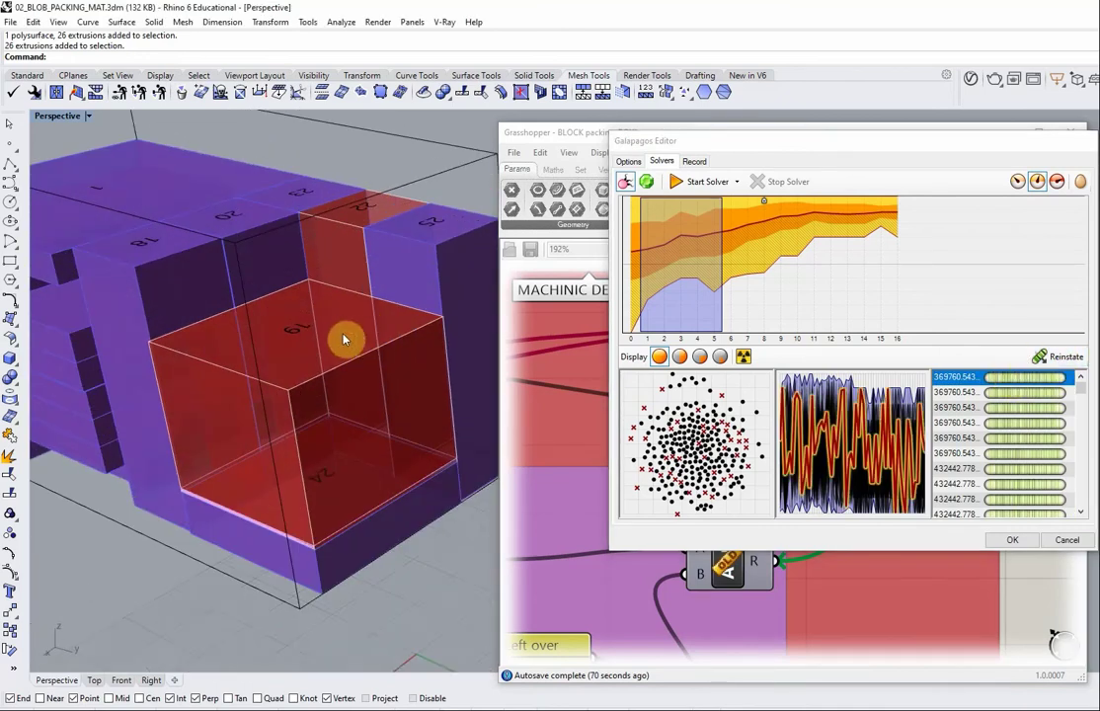
scroll(336, 338, "down", 4)
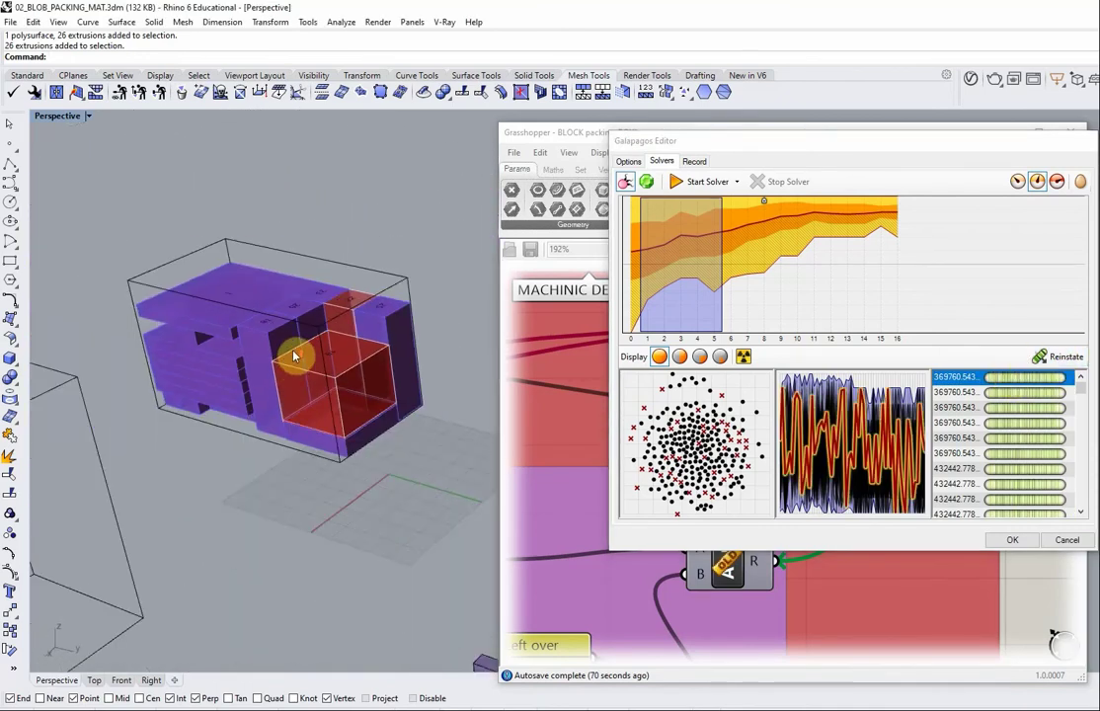
scroll(286, 361, "up", 2)
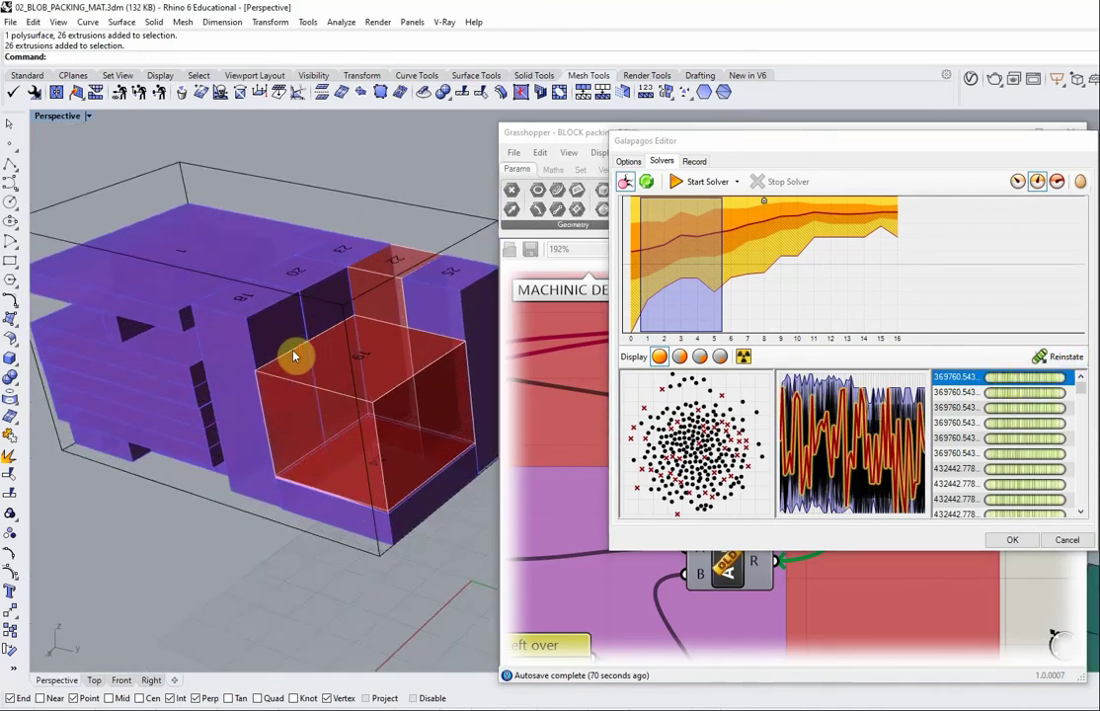
left_click(1012, 539)
- Drag a ROOMS TO POSTPRODUCE slider to pick a third room alongside rooms 3 and 26
scroll(711, 384, "down", 6)
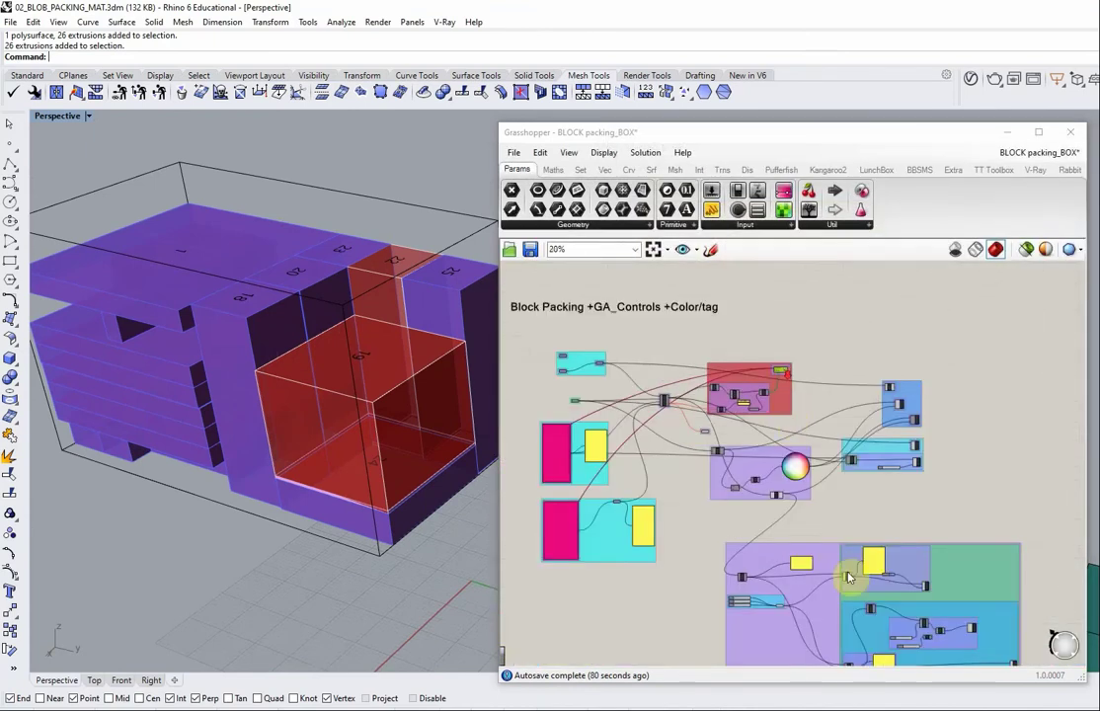
scroll(849, 577, "up", 1)
scroll(721, 522, "up", 5)
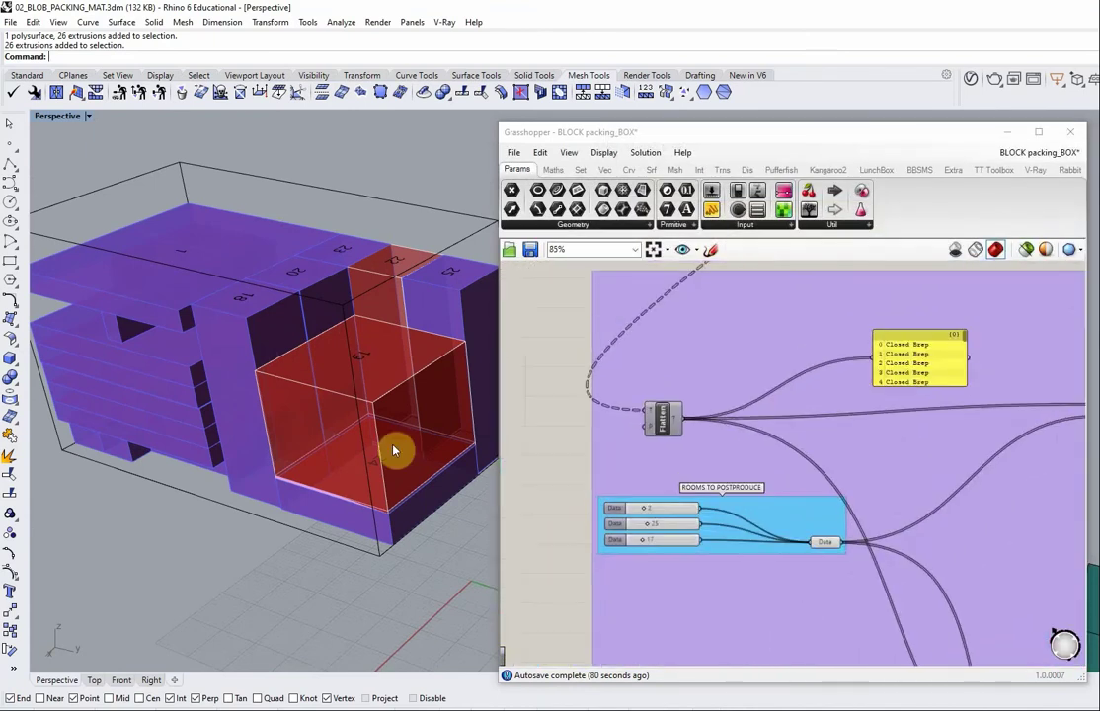
scroll(636, 516, "up", 2)
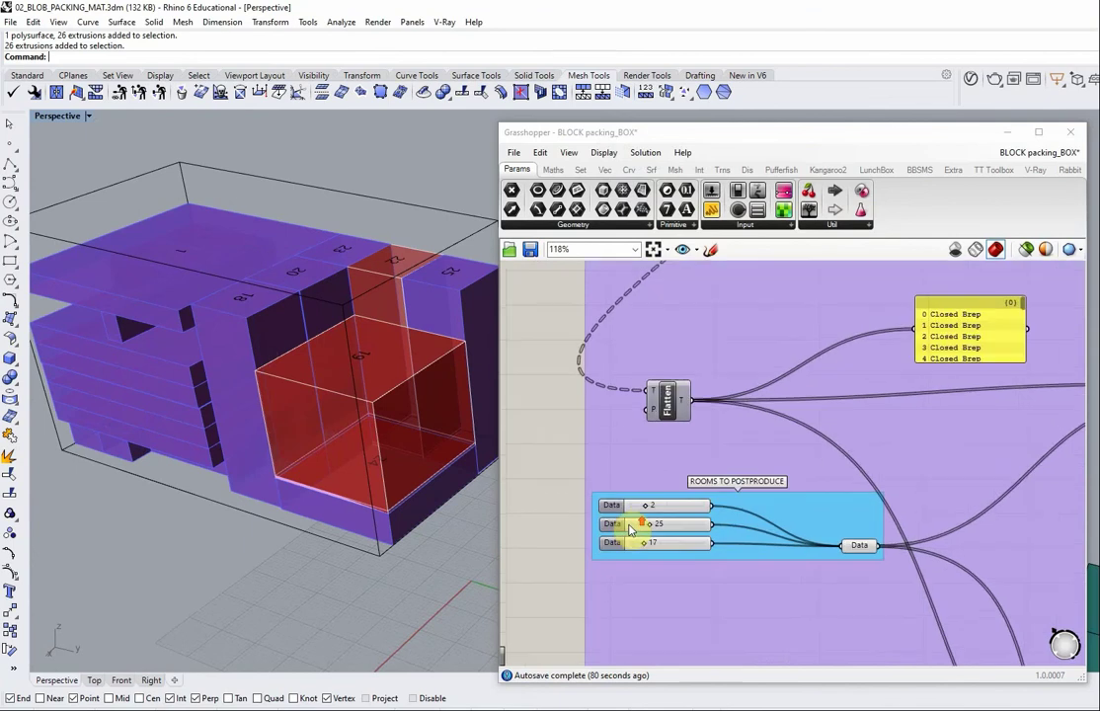
scroll(650, 507, "up", 1)
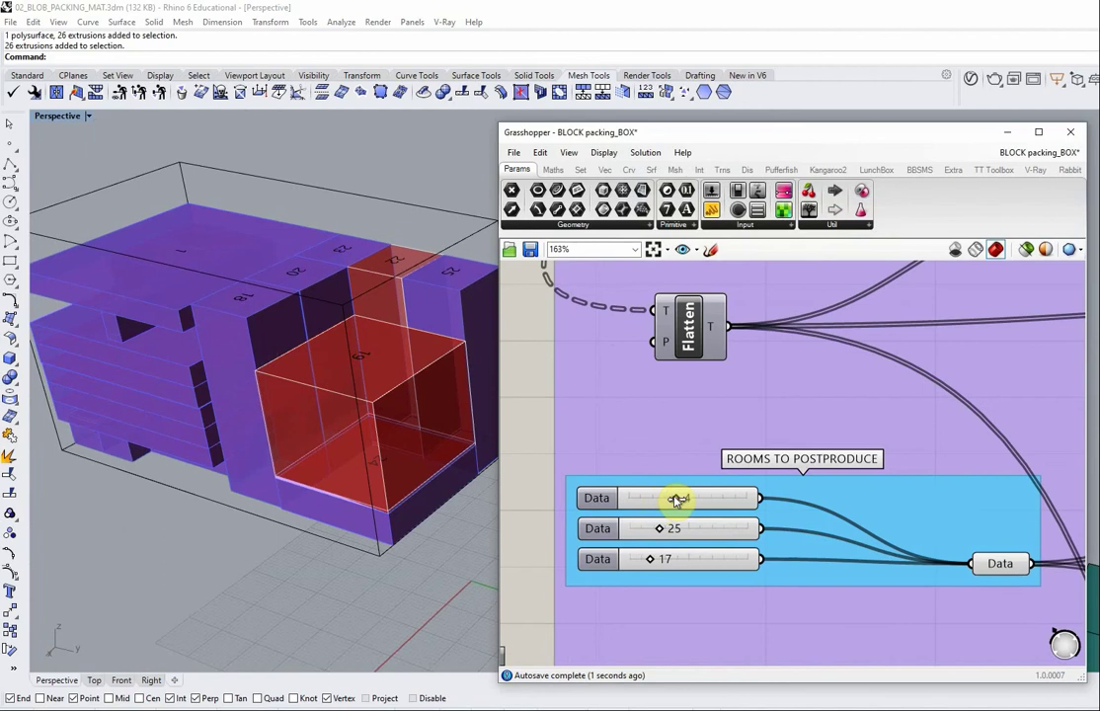
left_click_drag(662, 530, 684, 560)
scroll(398, 463, "down", 3)
scroll(592, 425, "down", 5)
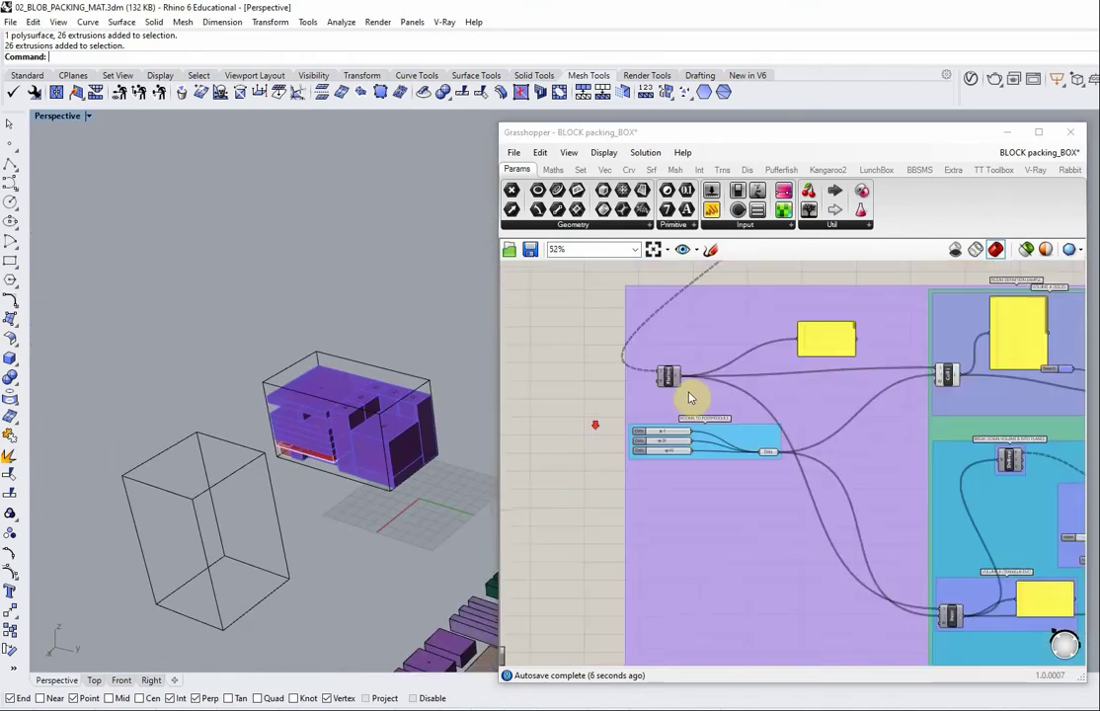
scroll(832, 476, "up", 2)
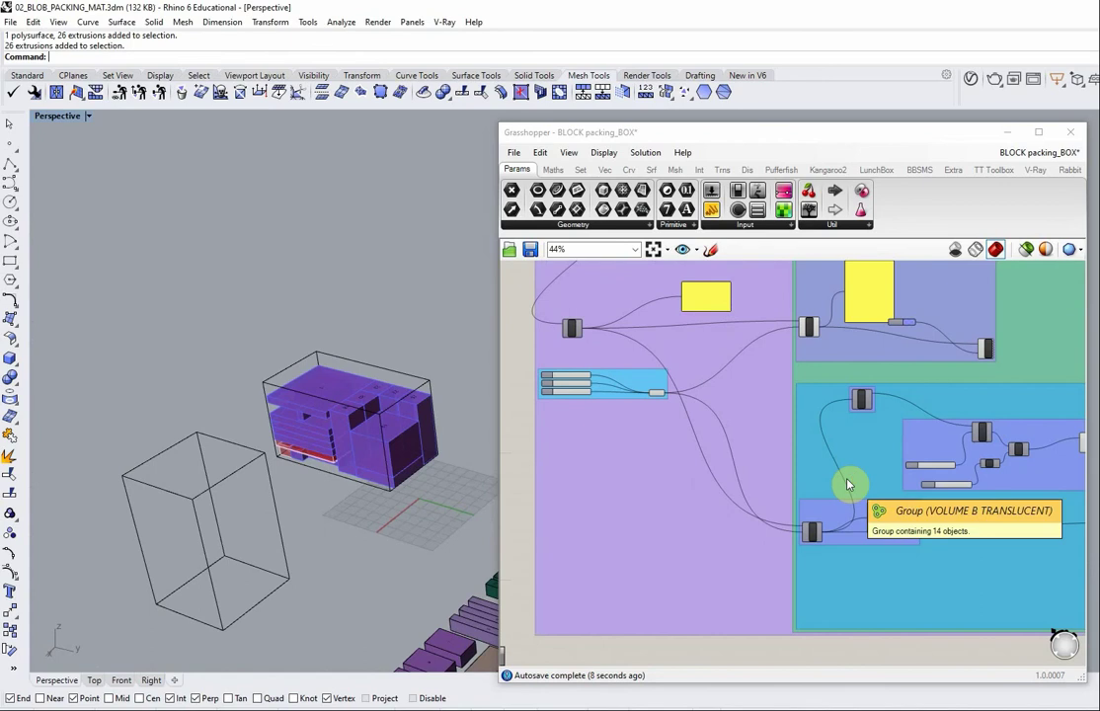